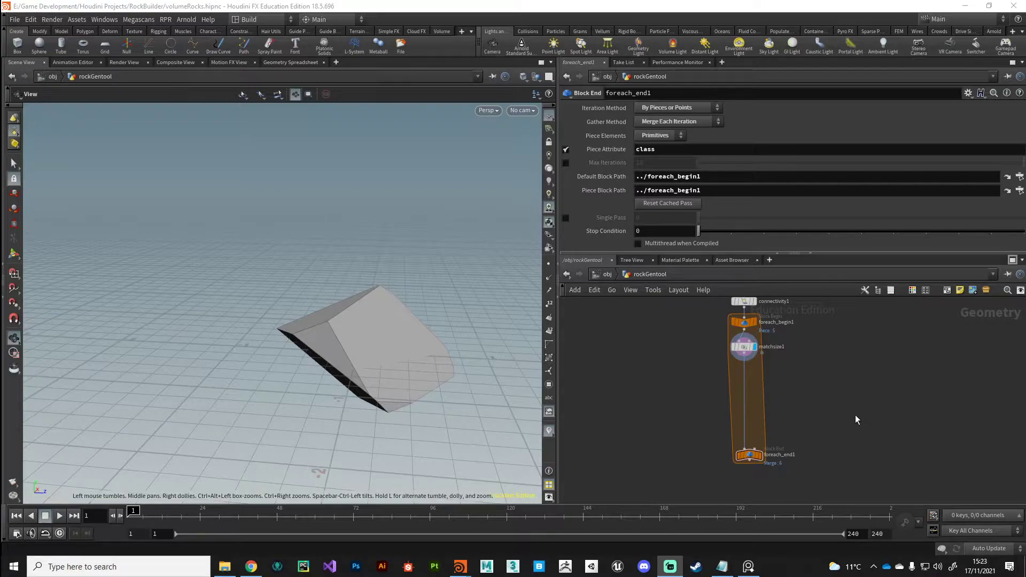
# Add a VDB from Polygons node to the network beside matchsize1.
pyautogui.press('Tab')
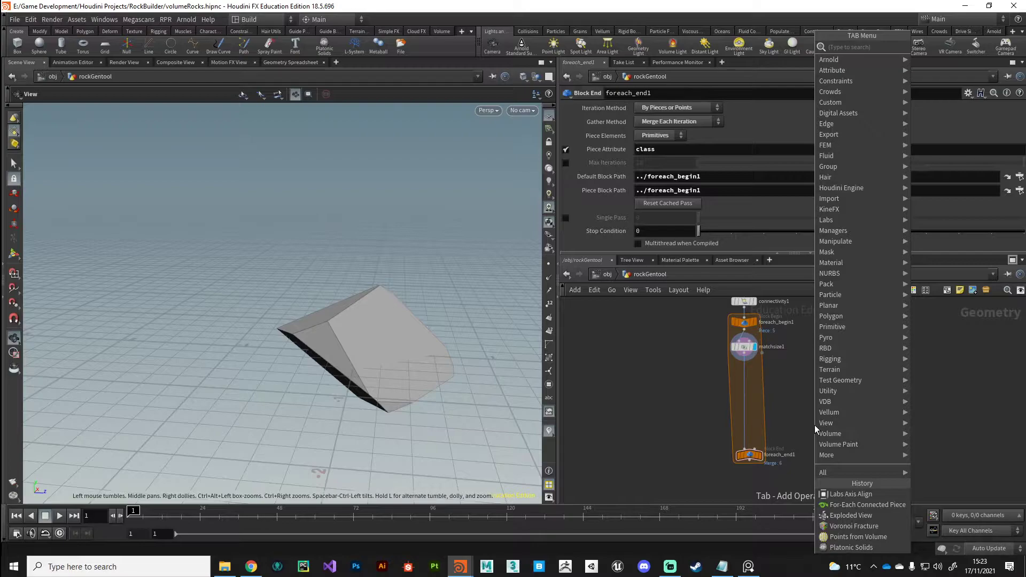
pyautogui.write('vdb')
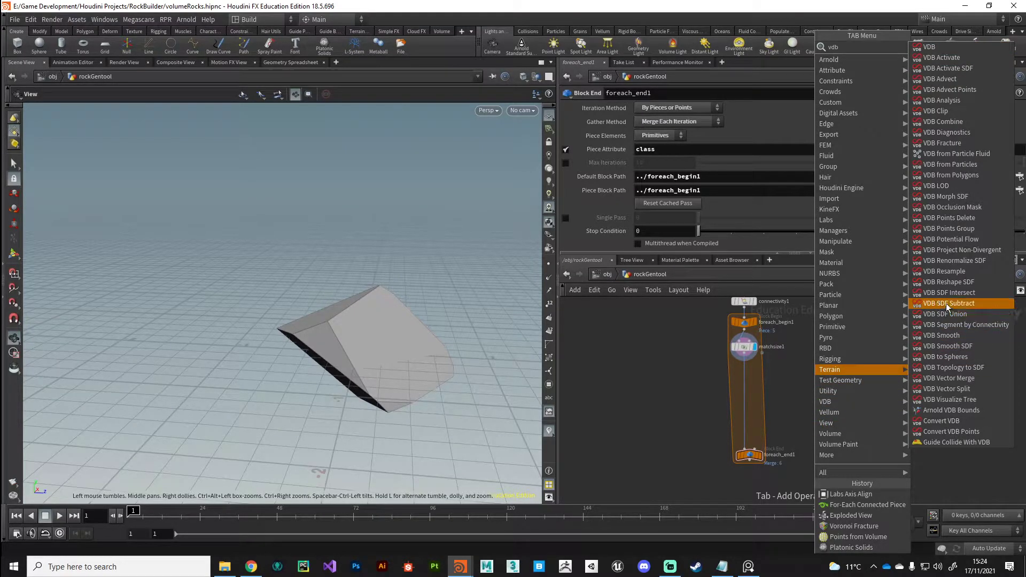
pyautogui.click(966, 178)
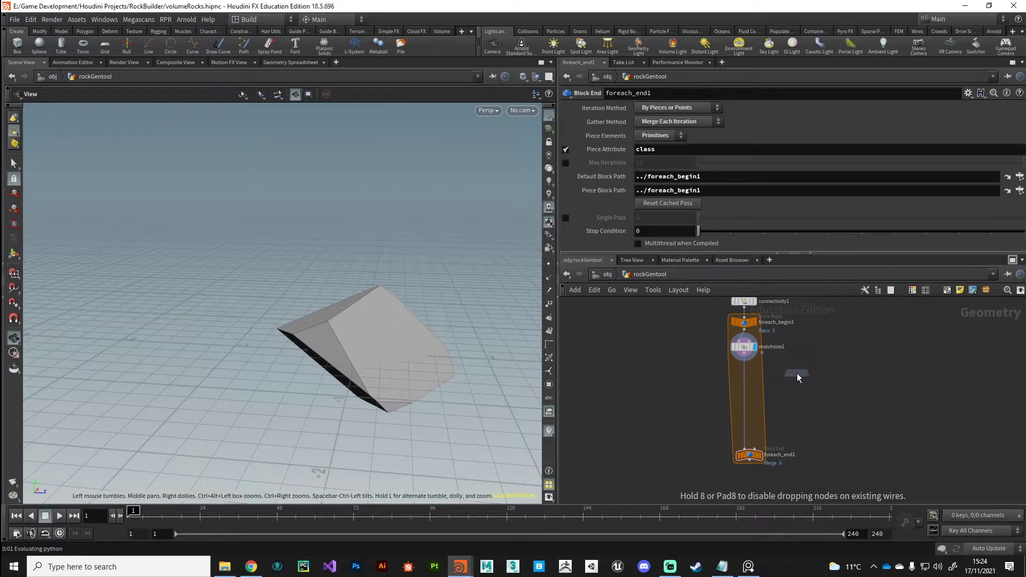
pyautogui.click(797, 373)
# Connect matchsize1's output to the polygons input of the VDB from Polygons node and display that node's result.
pyautogui.scroll(3, 781, 414)
pyautogui.click(730, 333)
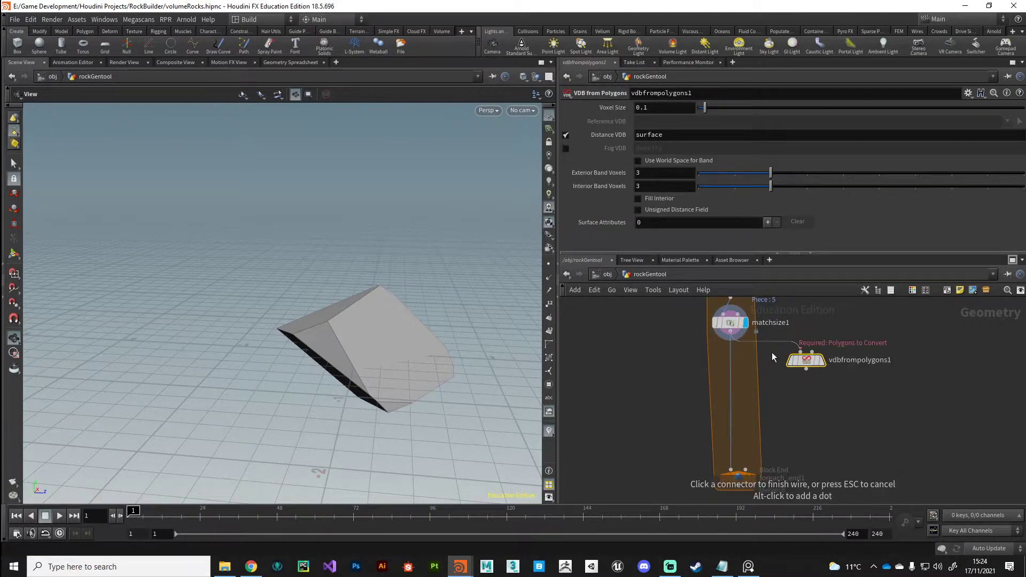
pyautogui.click(801, 352)
pyautogui.click(821, 360)
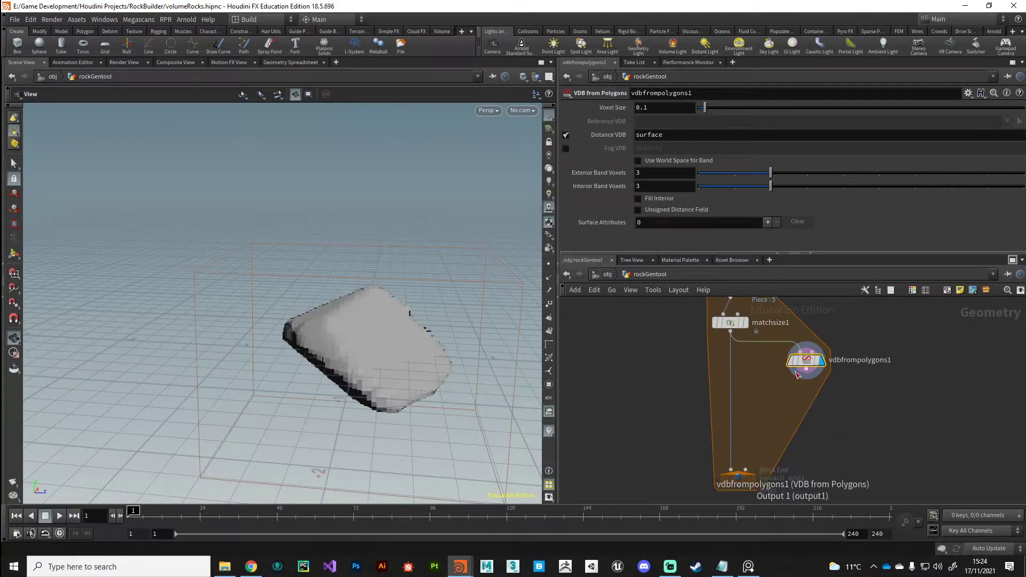
pyautogui.moveTo(796, 372); pyautogui.dragTo(789, 373)
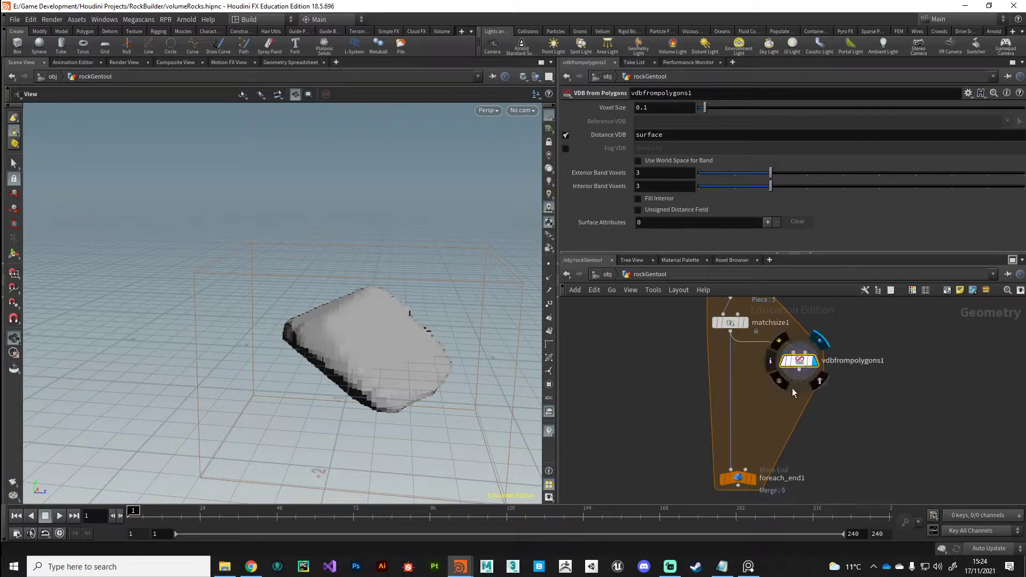
# Set the voxel size of the VDB from Polygons node to 0.05 for a finer rock volume.
pyautogui.moveTo(421, 394); pyautogui.dragTo(340, 340)
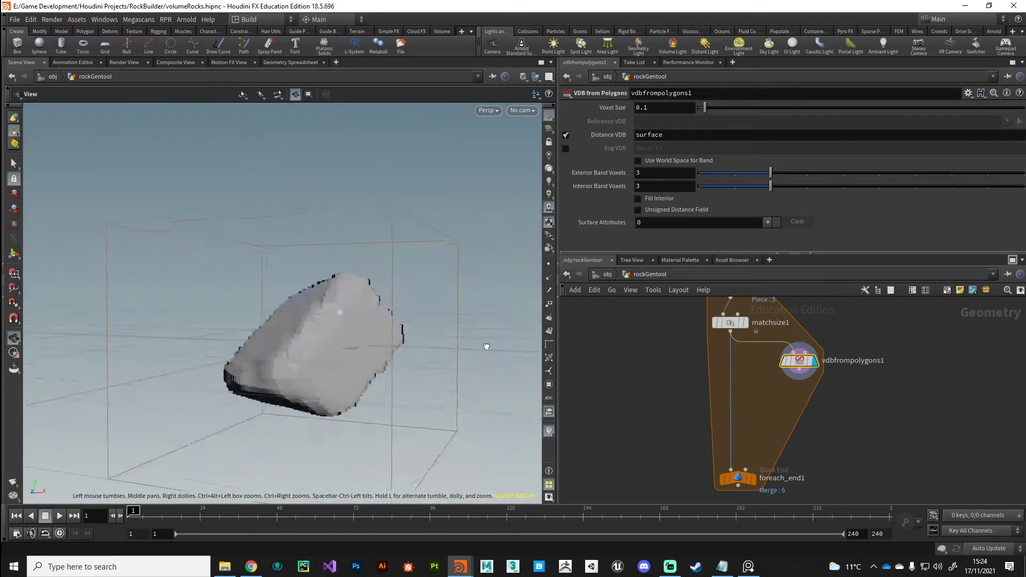
pyautogui.moveTo(487, 351); pyautogui.dragTo(429, 365)
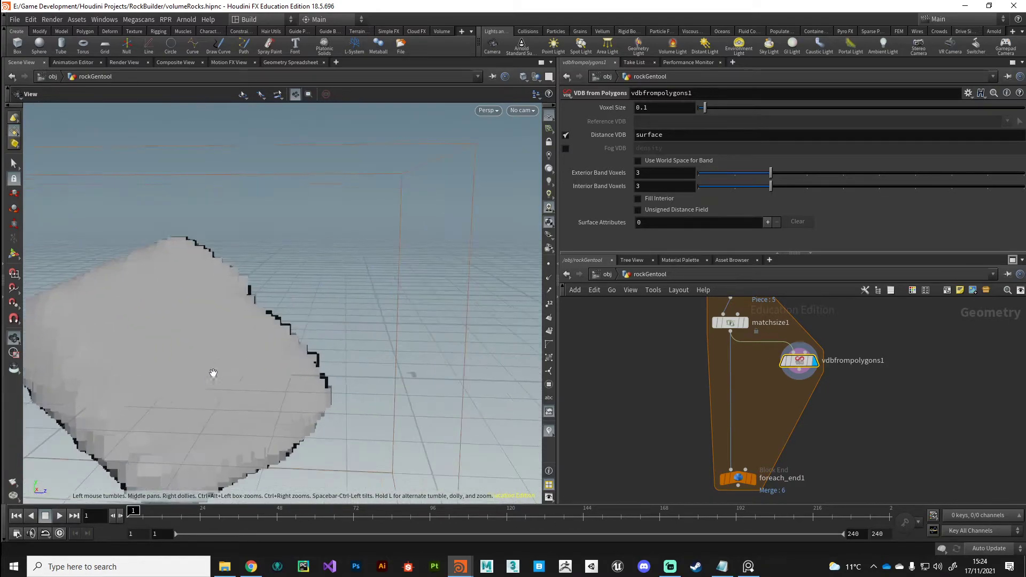
pyautogui.moveTo(217, 369); pyautogui.dragTo(344, 287)
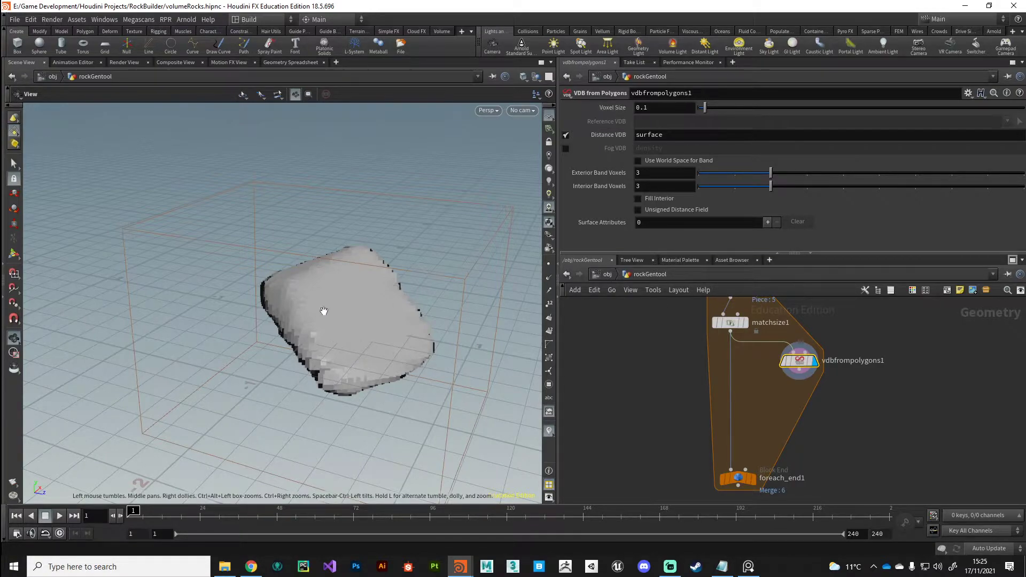
pyautogui.scroll(5, 323, 306)
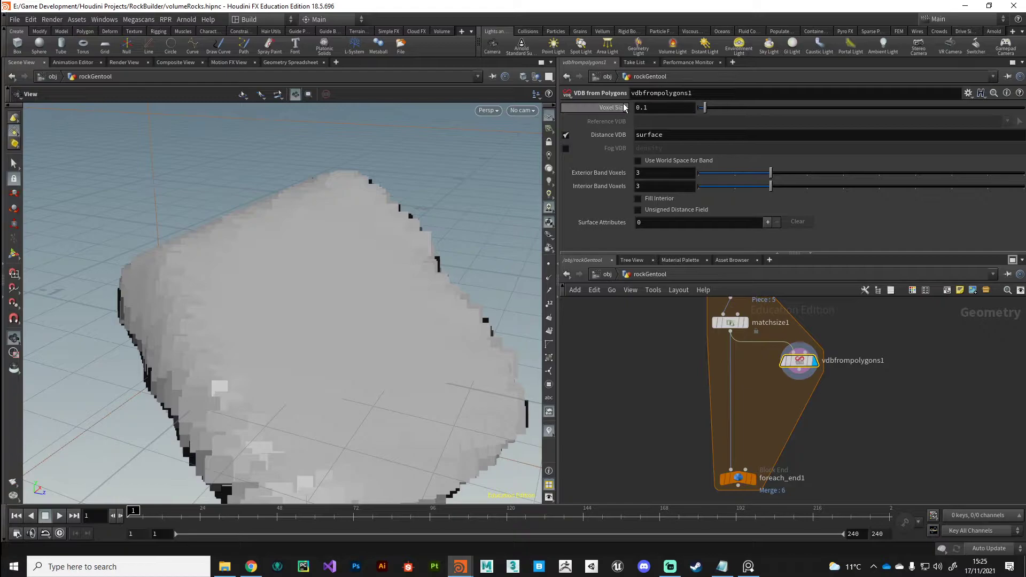
pyautogui.moveTo(345, 299); pyautogui.dragTo(328, 270)
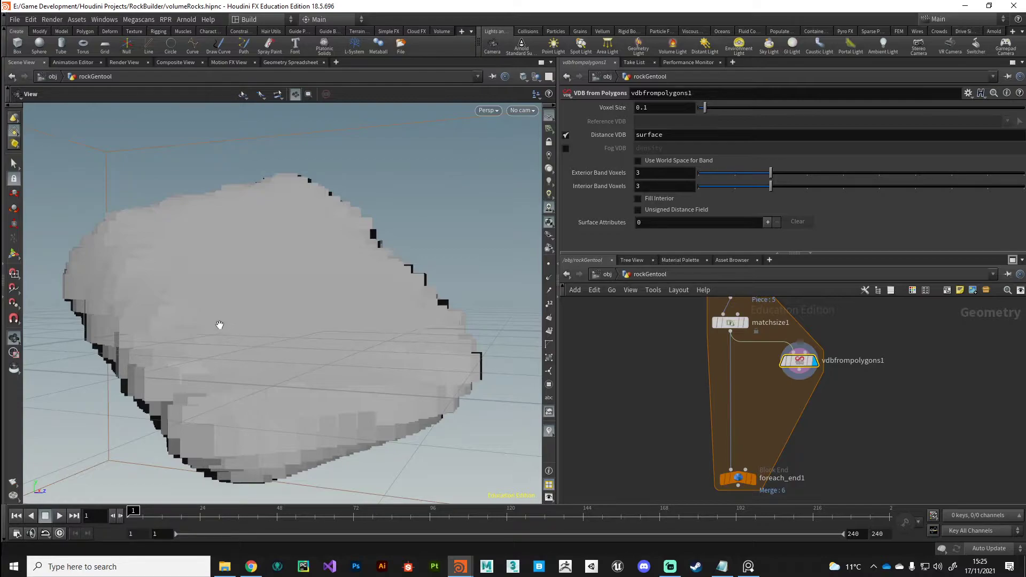
pyautogui.moveTo(220, 323); pyautogui.dragTo(451, 260)
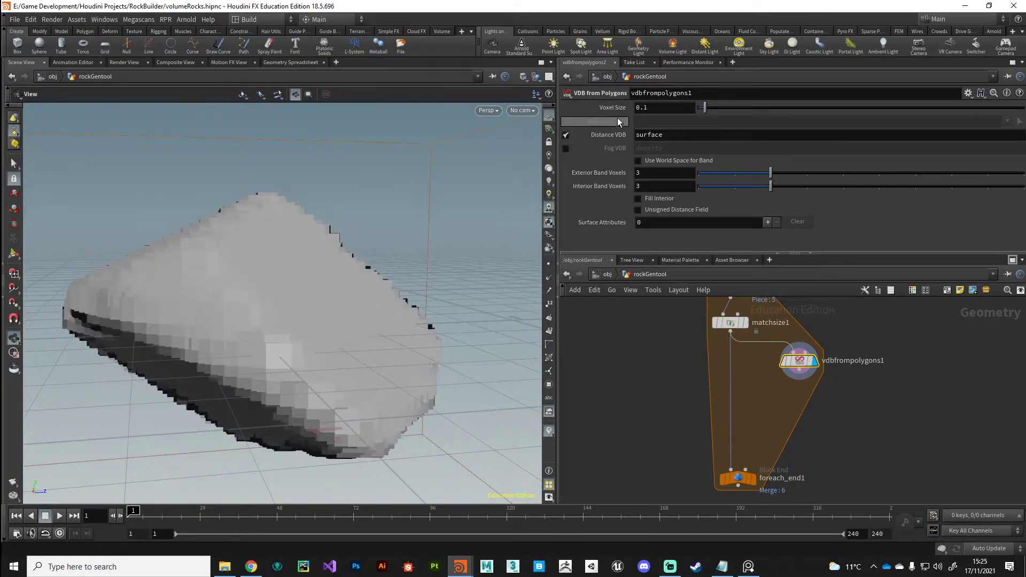
pyautogui.doubleClick(643, 108)
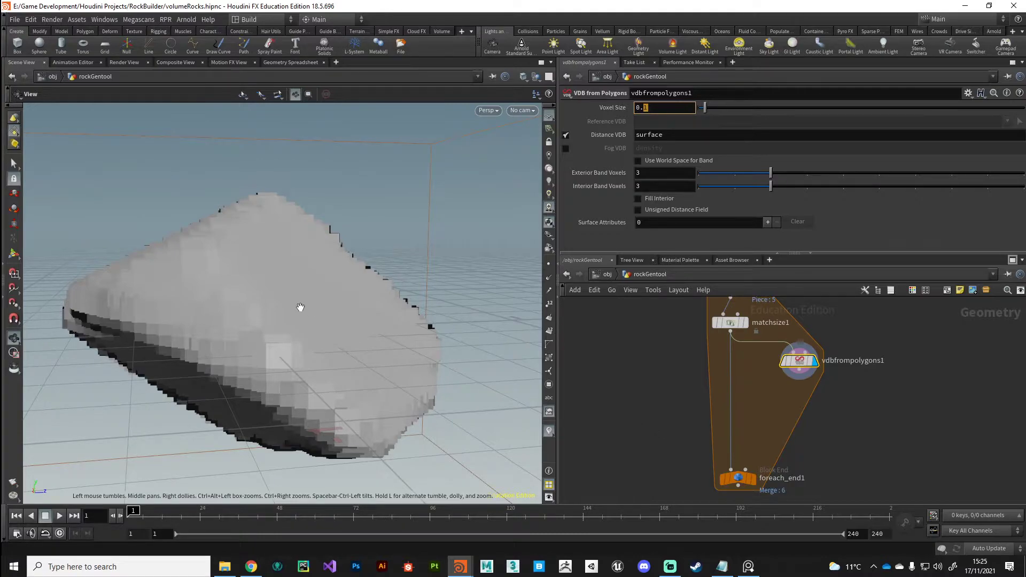
pyautogui.write('05')
pyautogui.press('Return')
pyautogui.moveTo(419, 357); pyautogui.dragTo(323, 335)
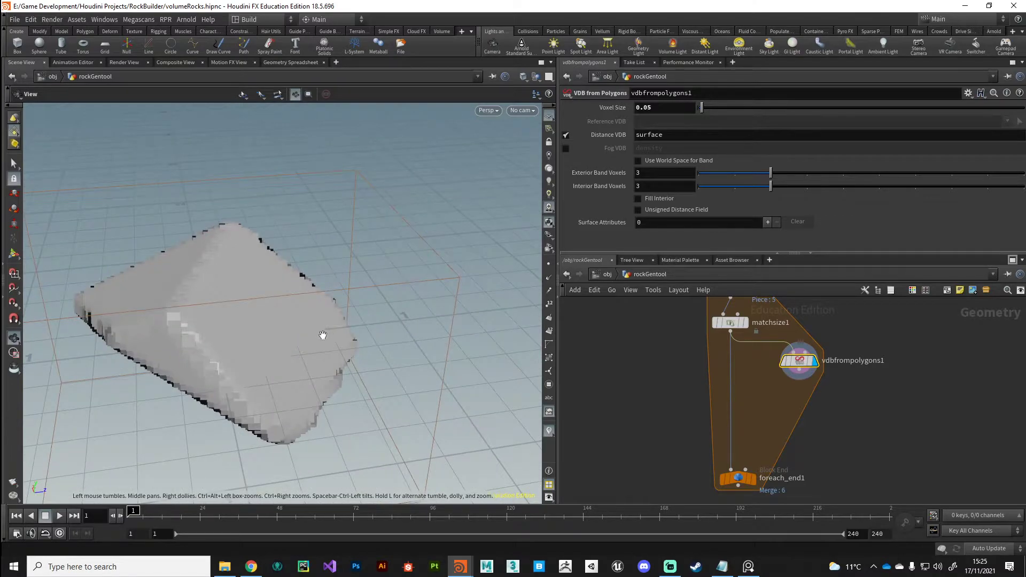
# Refine the VDB from Polygons voxel size to 0.025.
pyautogui.click(646, 107)
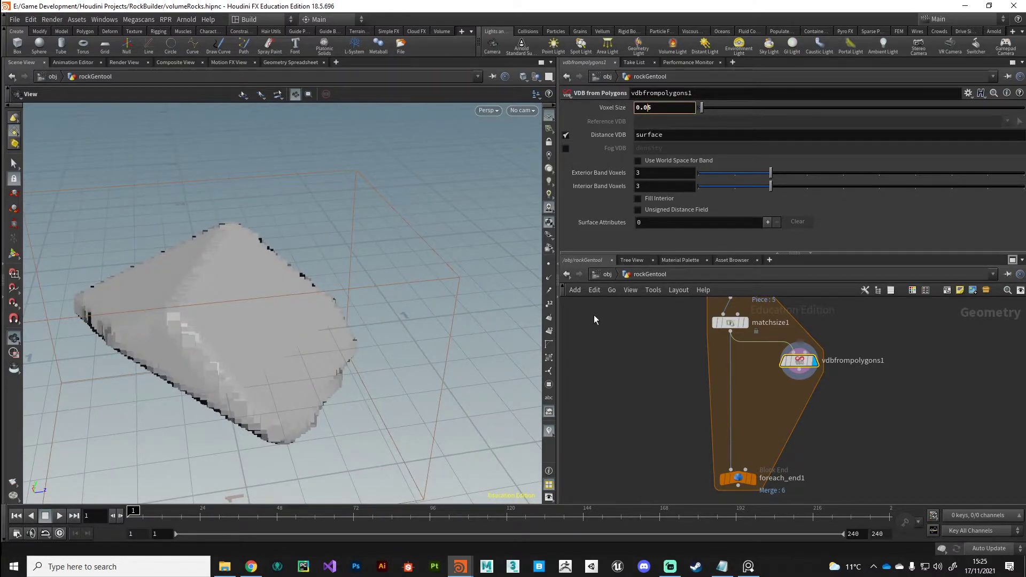
pyautogui.write('2')
pyautogui.press('Return')
pyautogui.moveTo(416, 427); pyautogui.dragTo(213, 279)
# Compare the matchsize1 mesh with the VDB volume and examine the volume's edges and faces from several angles.
pyautogui.click(745, 323)
pyautogui.click(812, 362)
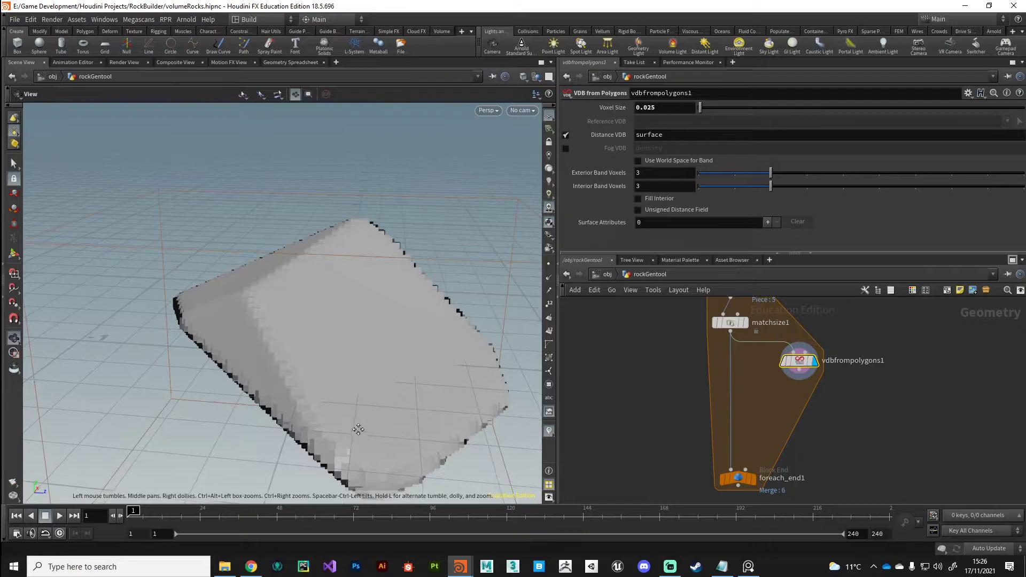
pyautogui.moveTo(351, 483); pyautogui.dragTo(353, 347)
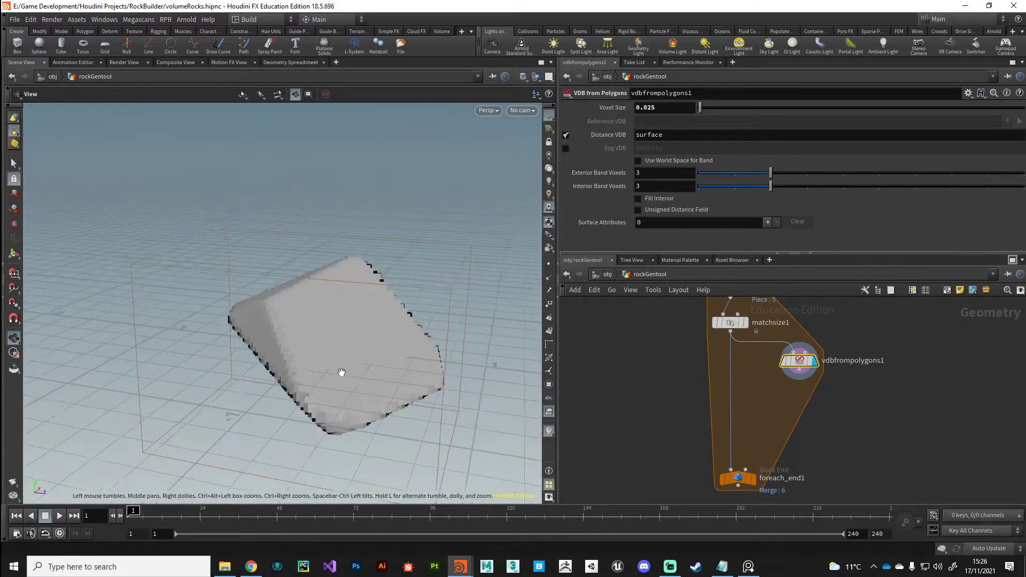
pyautogui.moveTo(340, 373); pyautogui.dragTo(273, 310)
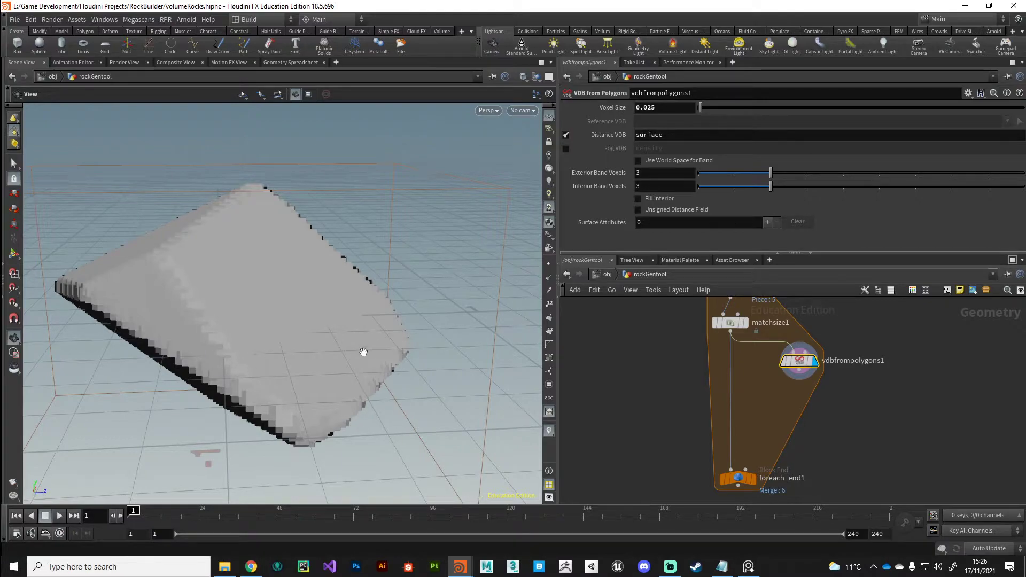
pyautogui.moveTo(366, 354)
pyautogui.mouseDown()
pyautogui.moveTo(260, 367)
pyautogui.moveTo(406, 378)
pyautogui.moveTo(216, 479)
pyautogui.moveTo(350, 355)
pyautogui.mouseUp()
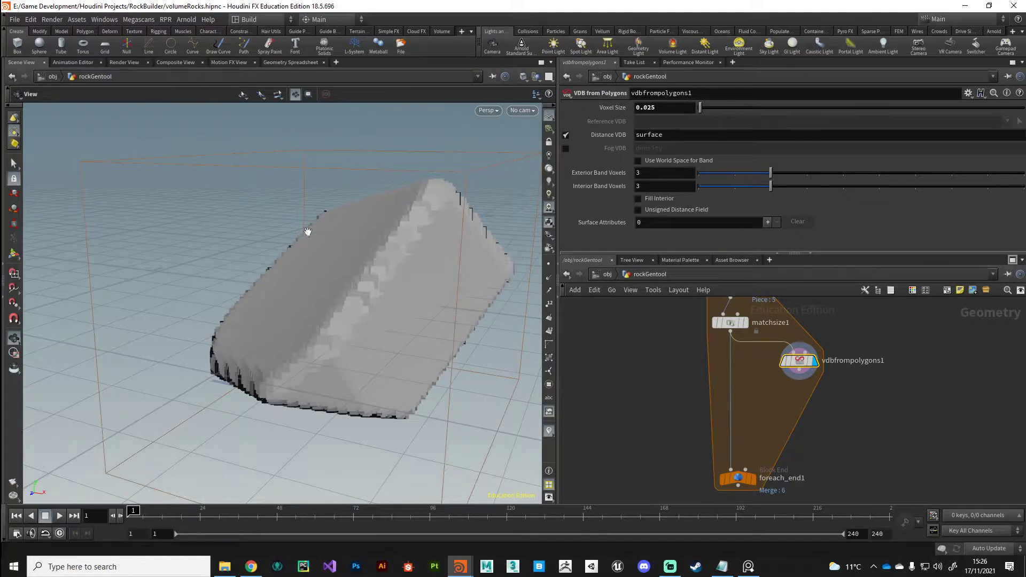
pyautogui.moveTo(197, 370); pyautogui.dragTo(147, 227)
pyautogui.moveTo(342, 483); pyautogui.dragTo(272, 260)
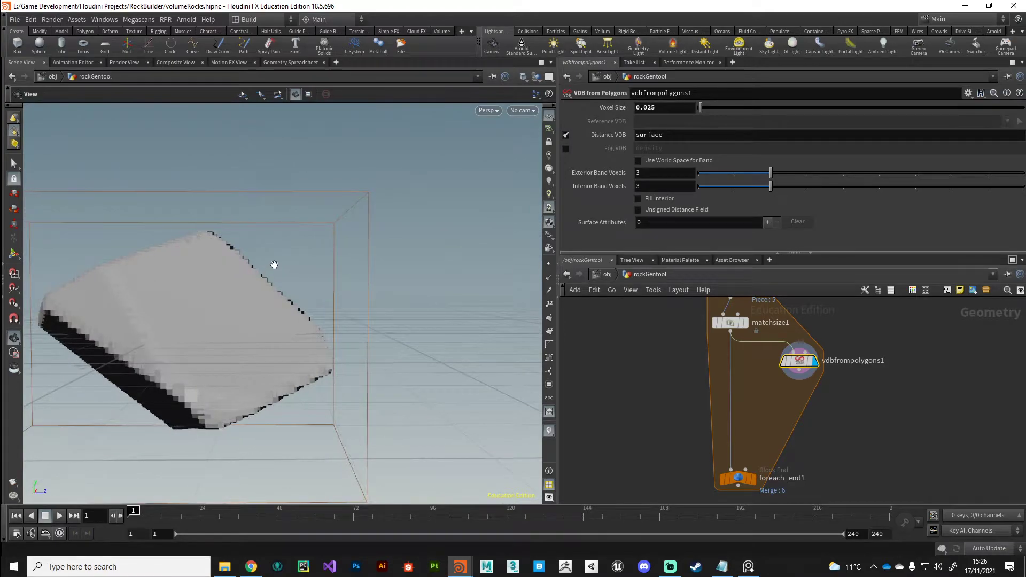
pyautogui.moveTo(151, 296); pyautogui.dragTo(236, 232)
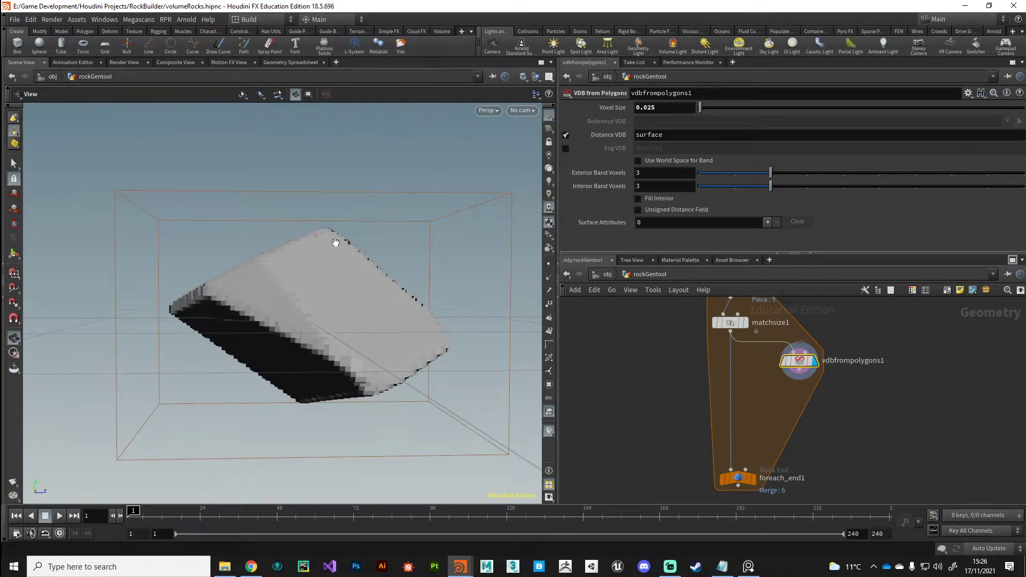
pyautogui.moveTo(316, 240); pyautogui.dragTo(442, 276)
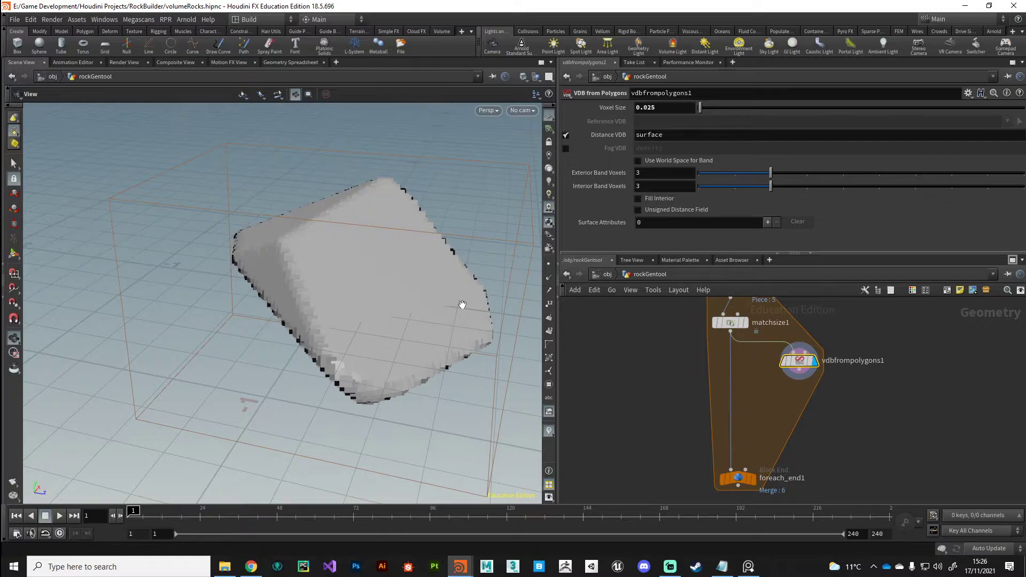
pyautogui.moveTo(425, 316); pyautogui.dragTo(378, 341)
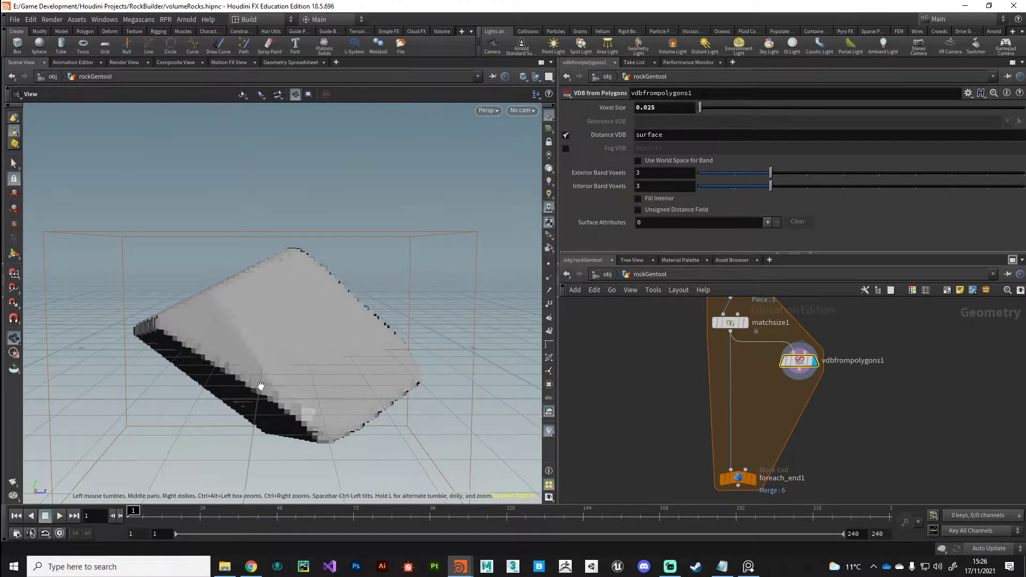
pyautogui.moveTo(803, 366)
pyautogui.mouseDown()
pyautogui.moveTo(793, 366)
pyautogui.moveTo(814, 362)
pyautogui.mouseUp()
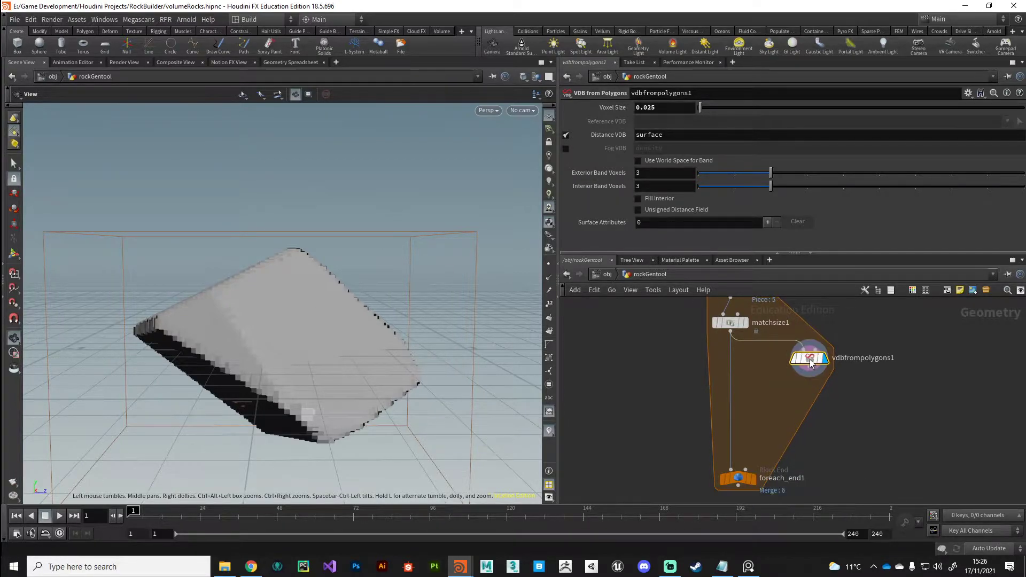
pyautogui.moveTo(385, 378); pyautogui.dragTo(321, 371)
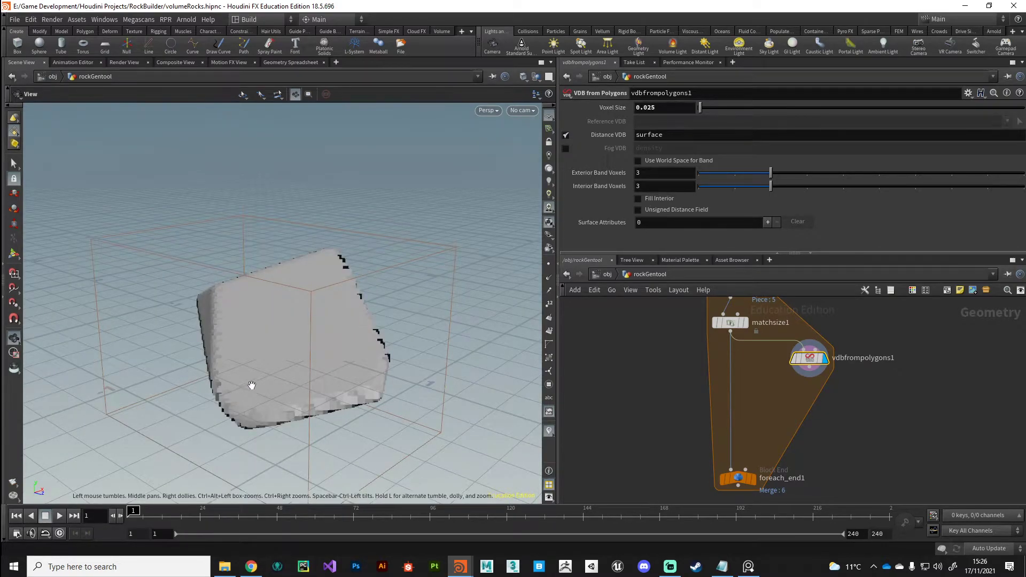
pyautogui.moveTo(252, 384); pyautogui.dragTo(379, 338)
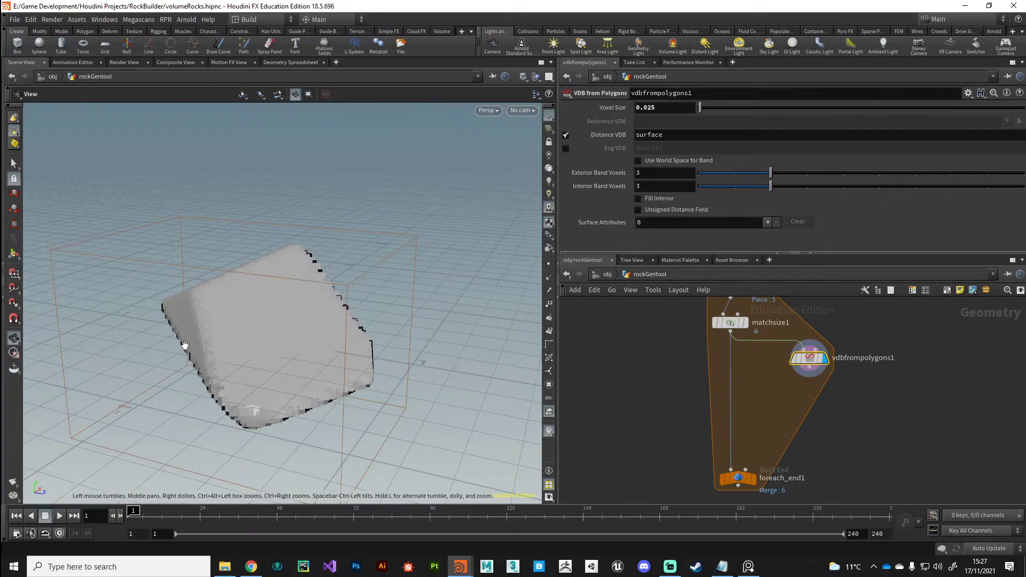
pyautogui.moveTo(184, 345); pyautogui.dragTo(291, 334)
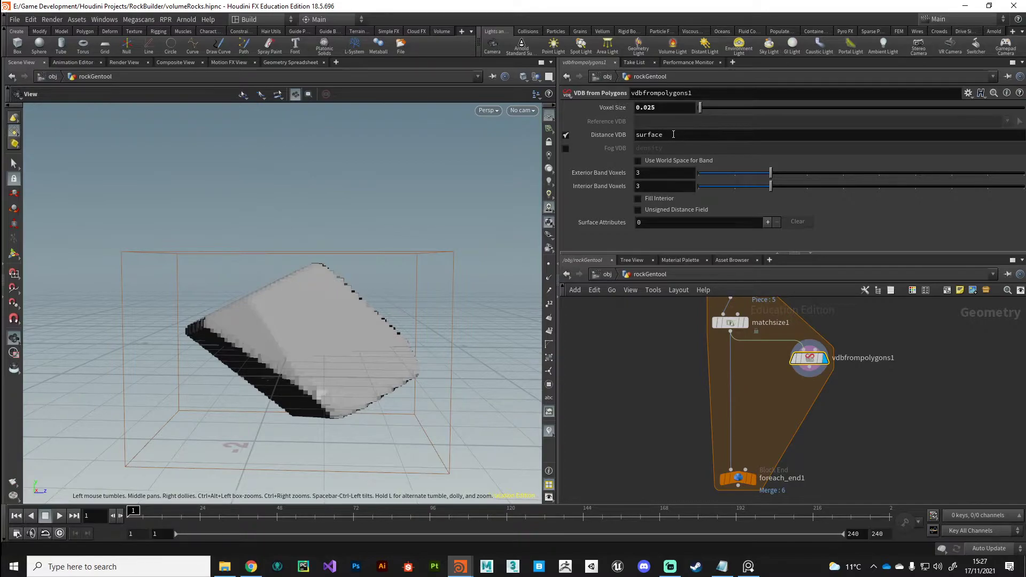
# Rename the Distance VDB of the VDB from Polygons node to density.
pyautogui.doubleClick(673, 134)
pyautogui.write('de')
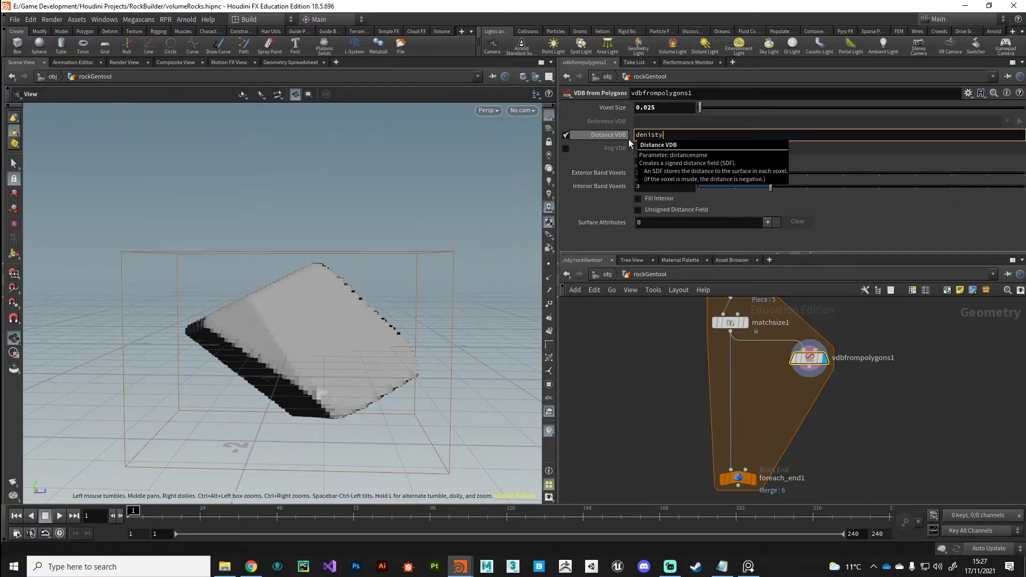
pyautogui.write('nisty')
pyautogui.press('BackSpace')
pyautogui.press('BackSpace')
pyautogui.press('BackSpace')
pyautogui.press('BackSpace')
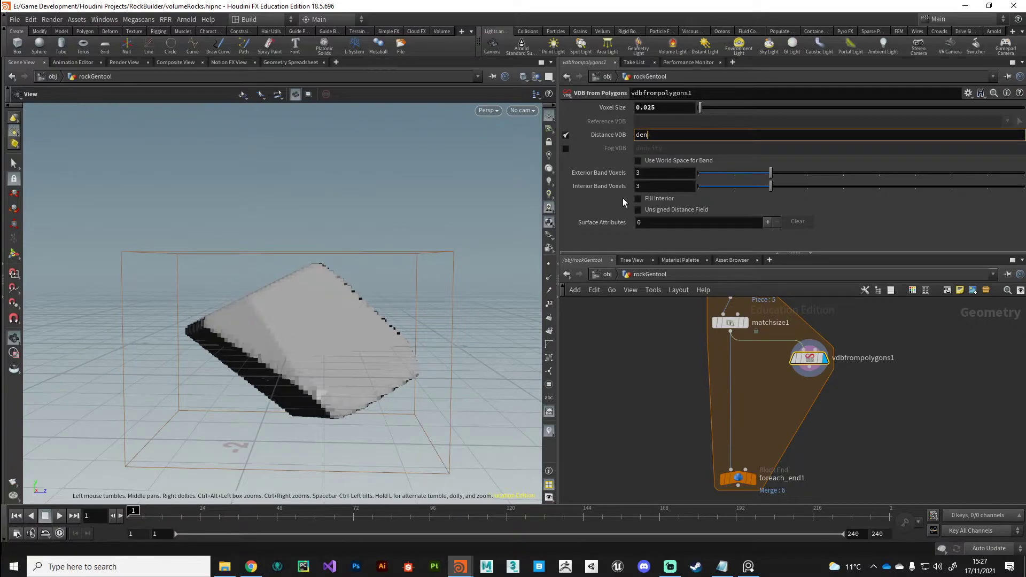
pyautogui.write('sity')
pyautogui.press('Return')
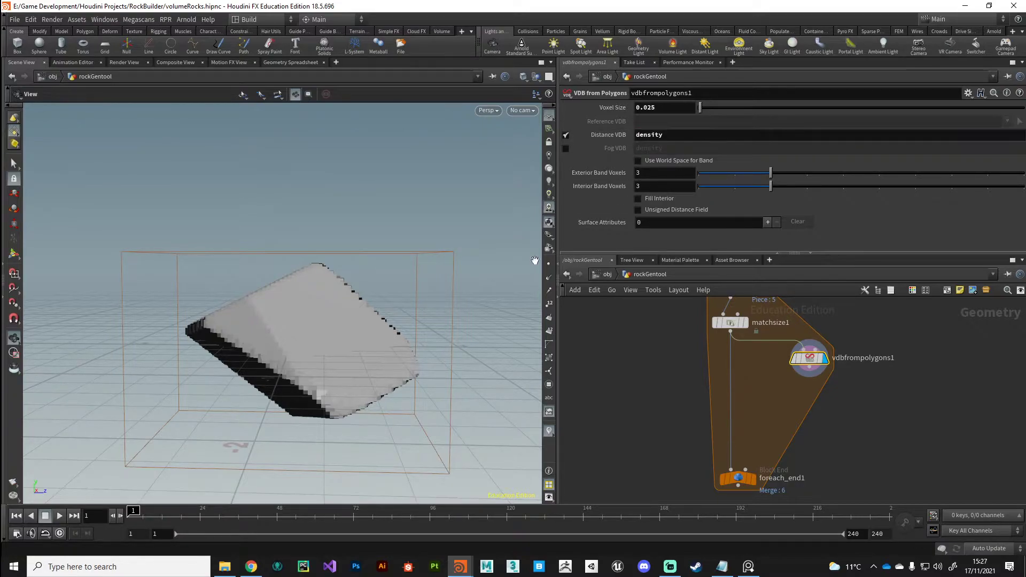
# Enable Fill Interior on the VDB from Polygons node and check the resulting rock volume.
pyautogui.moveTo(381, 353); pyautogui.dragTo(325, 331)
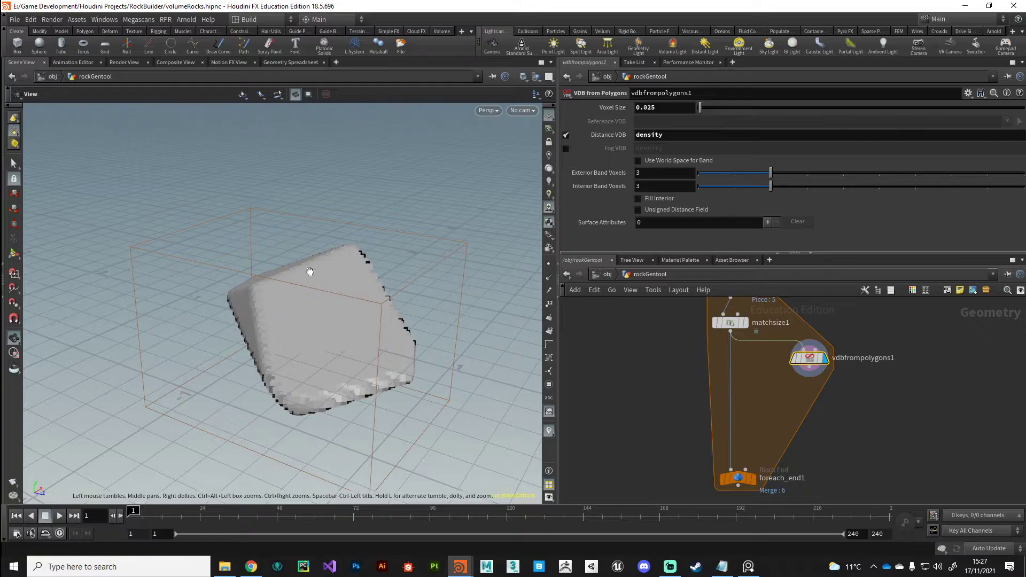
pyautogui.moveTo(256, 376); pyautogui.dragTo(234, 304)
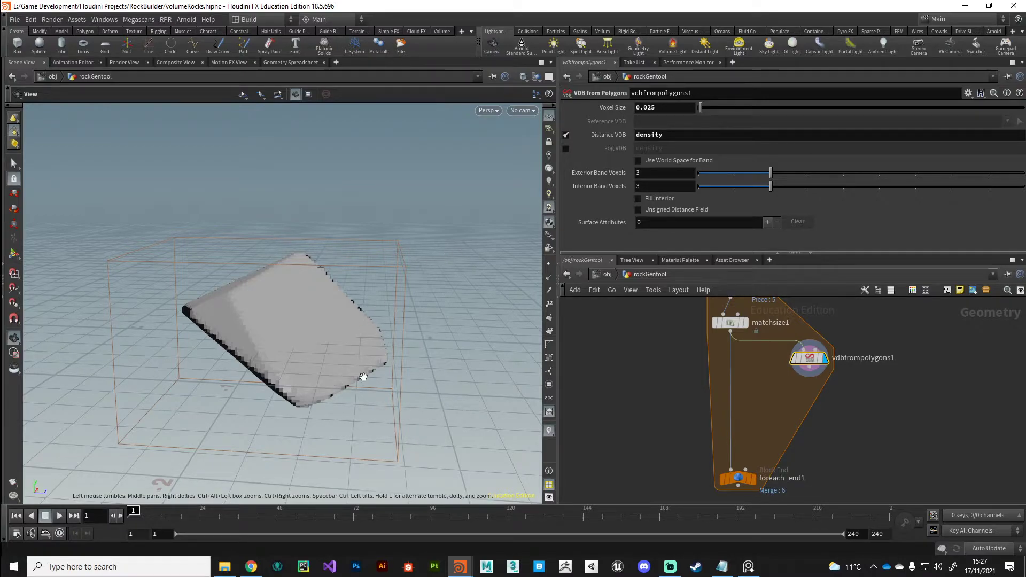
pyautogui.moveTo(357, 341); pyautogui.dragTo(251, 328)
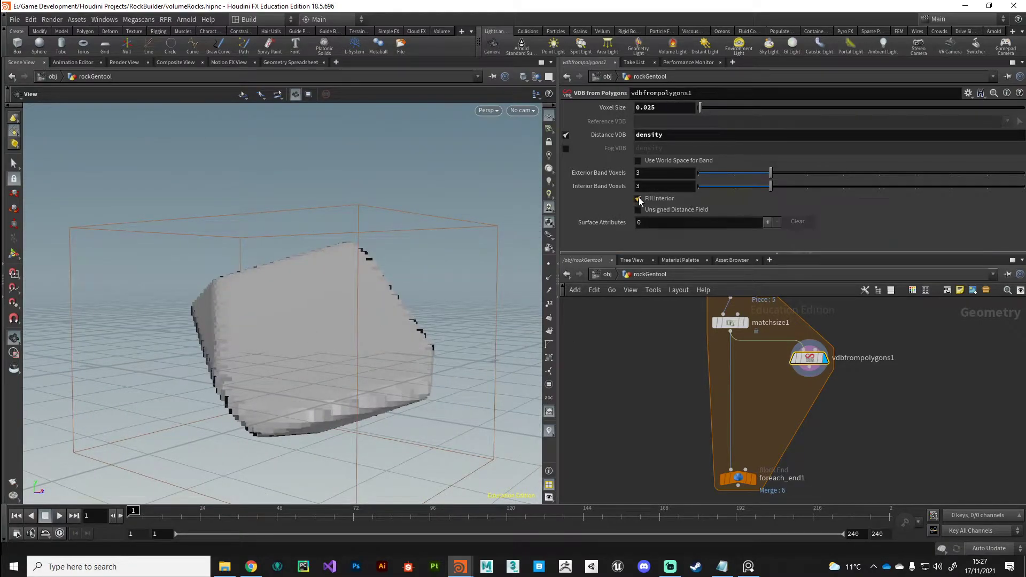
pyautogui.click(638, 198)
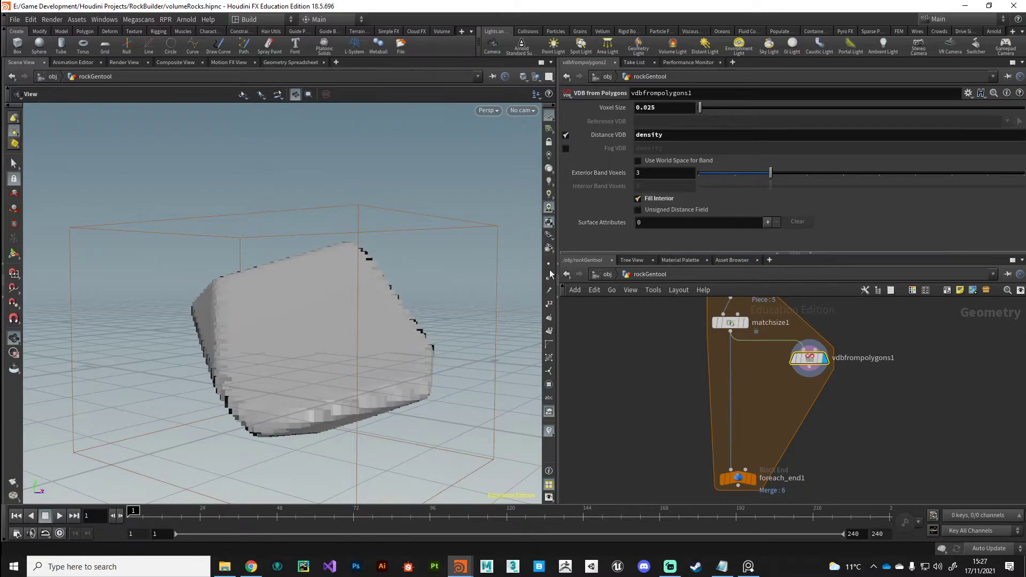
pyautogui.moveTo(160, 326); pyautogui.dragTo(203, 323)
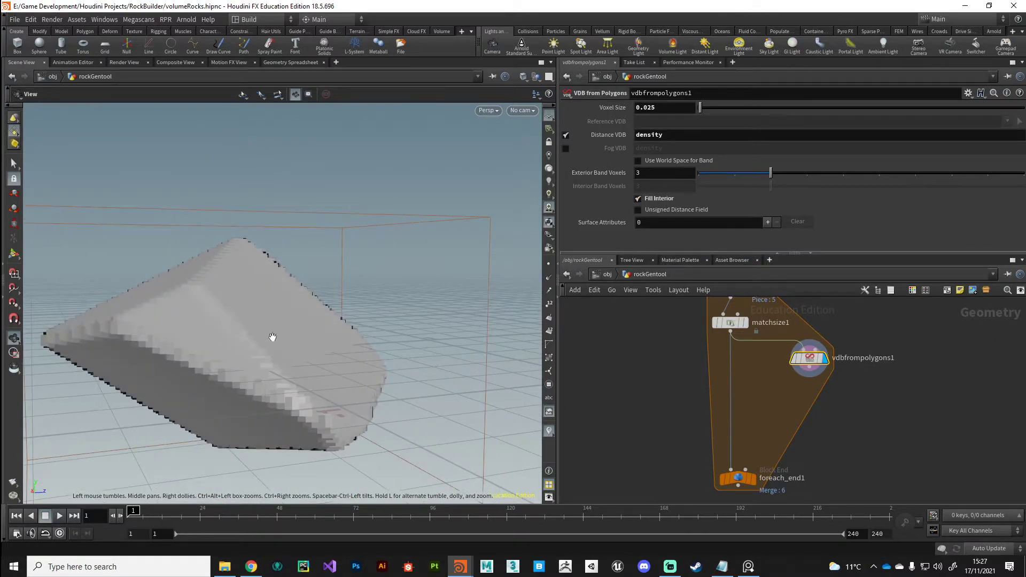
# Use world space for the band on the VDB from Polygons node and set the exterior band to 0.13.
pyautogui.moveTo(259, 350); pyautogui.dragTo(286, 355)
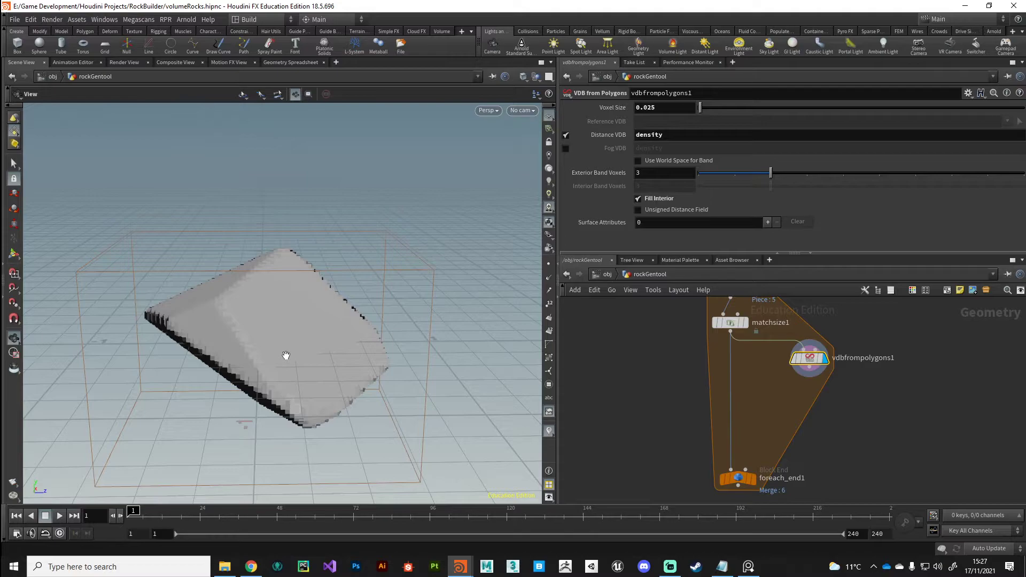
pyautogui.moveTo(350, 379); pyautogui.dragTo(332, 365)
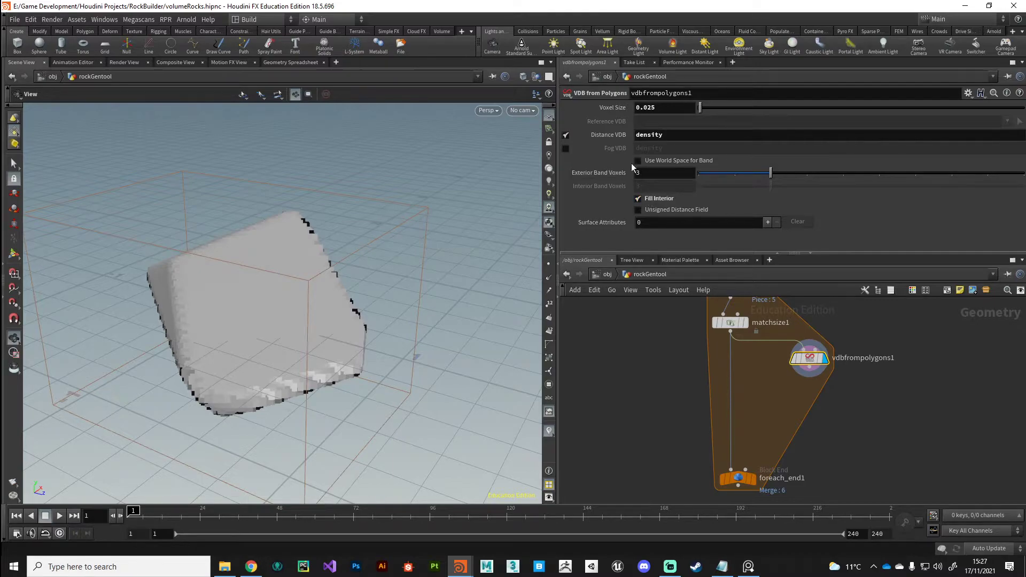
pyautogui.moveTo(225, 369); pyautogui.dragTo(298, 277)
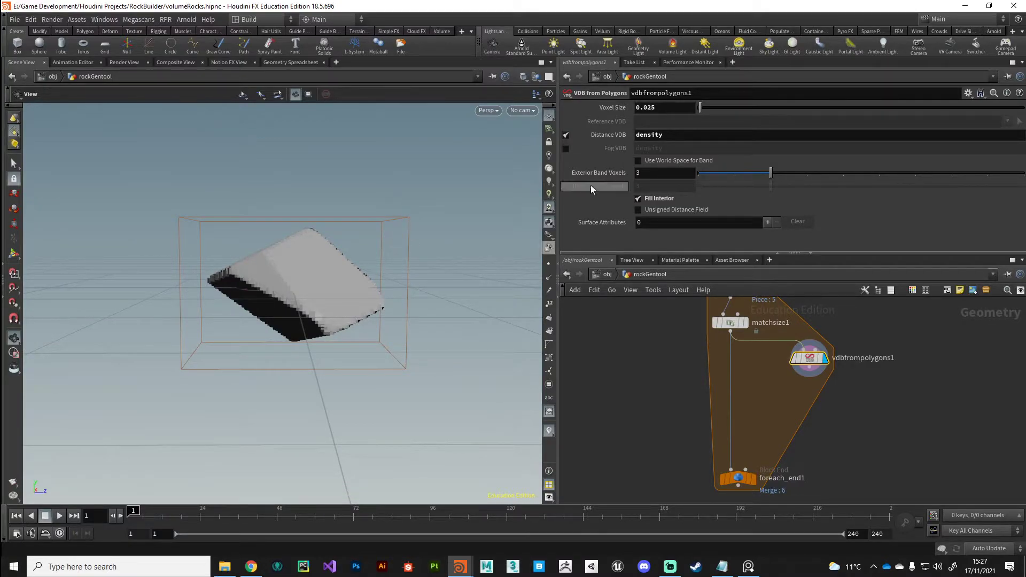
pyautogui.moveTo(771, 174)
pyautogui.mouseDown()
pyautogui.moveTo(804, 176)
pyautogui.moveTo(789, 181)
pyautogui.mouseUp()
pyautogui.click(638, 161)
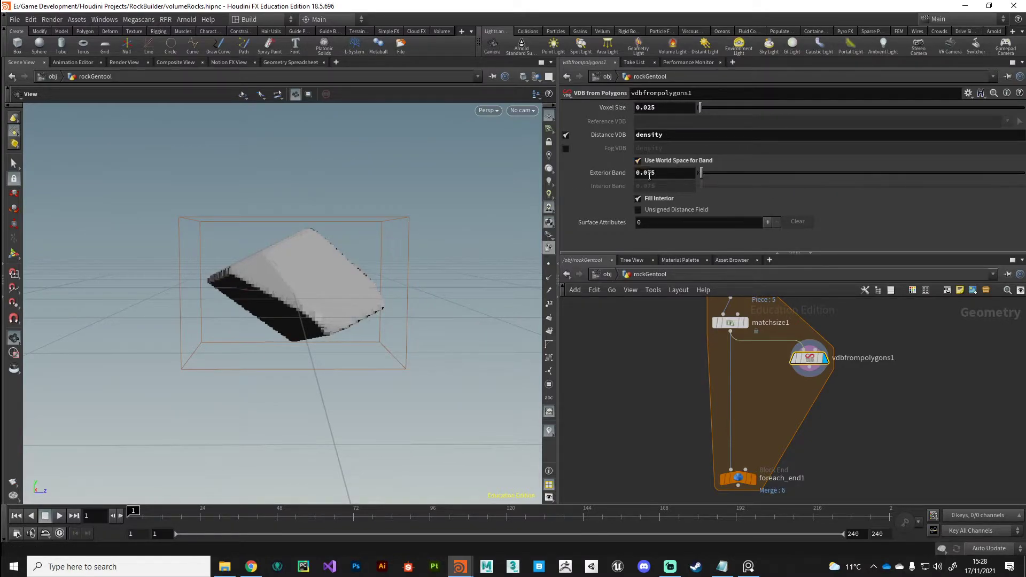
pyautogui.moveTo(701, 177); pyautogui.dragTo(705, 178)
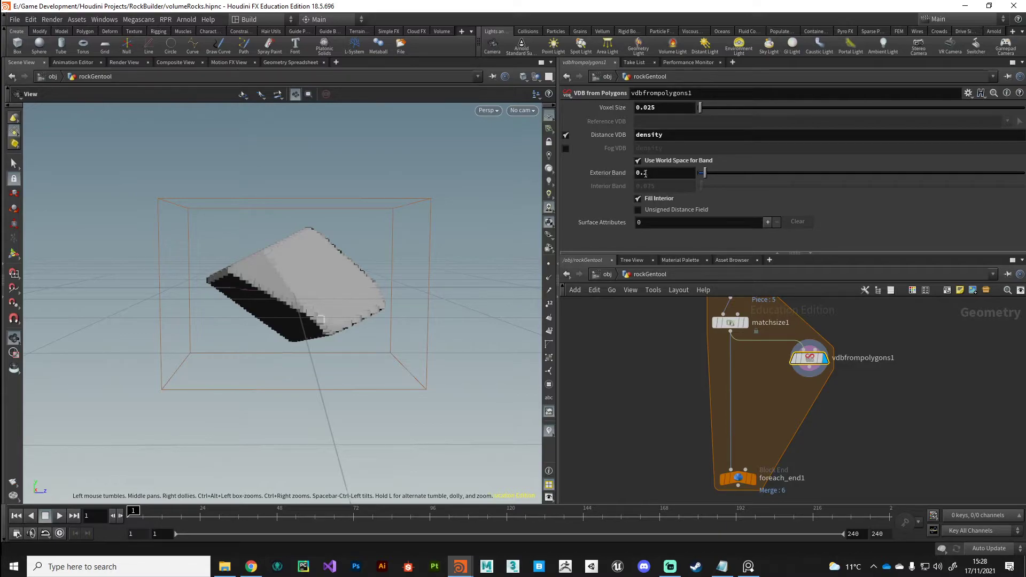
pyautogui.moveTo(705, 173)
pyautogui.mouseDown()
pyautogui.moveTo(765, 171)
pyautogui.moveTo(701, 184)
pyautogui.mouseUp()
pyautogui.moveTo(353, 313); pyautogui.dragTo(319, 317)
pyautogui.moveTo(327, 259); pyautogui.dragTo(364, 321)
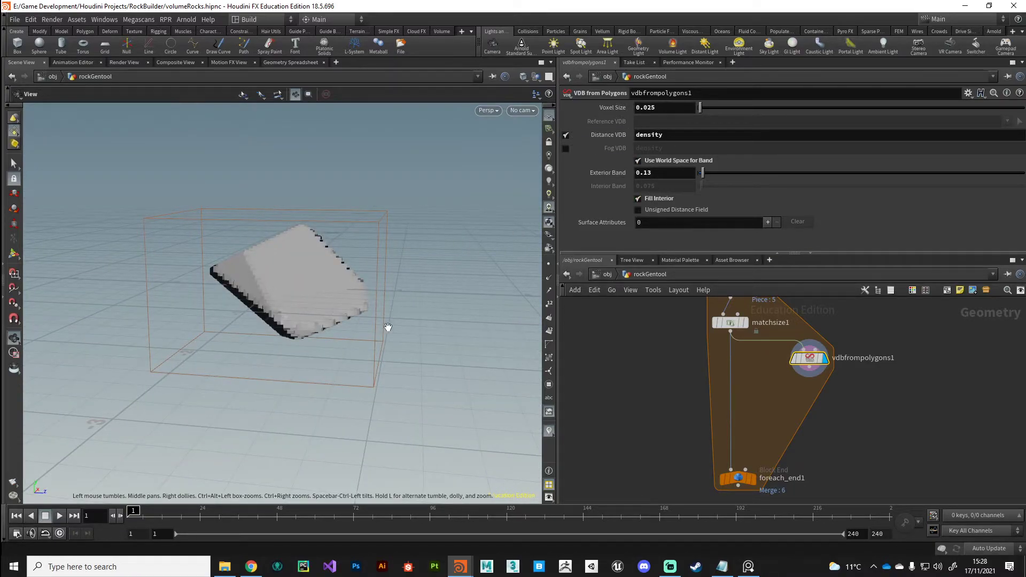
pyautogui.moveTo(390, 326); pyautogui.dragTo(342, 321)
# Set the VDB from Polygons voxel size to 0.05 and check the coarser rock volume from several angles.
pyautogui.moveTo(645, 108); pyautogui.dragTo(700, 171)
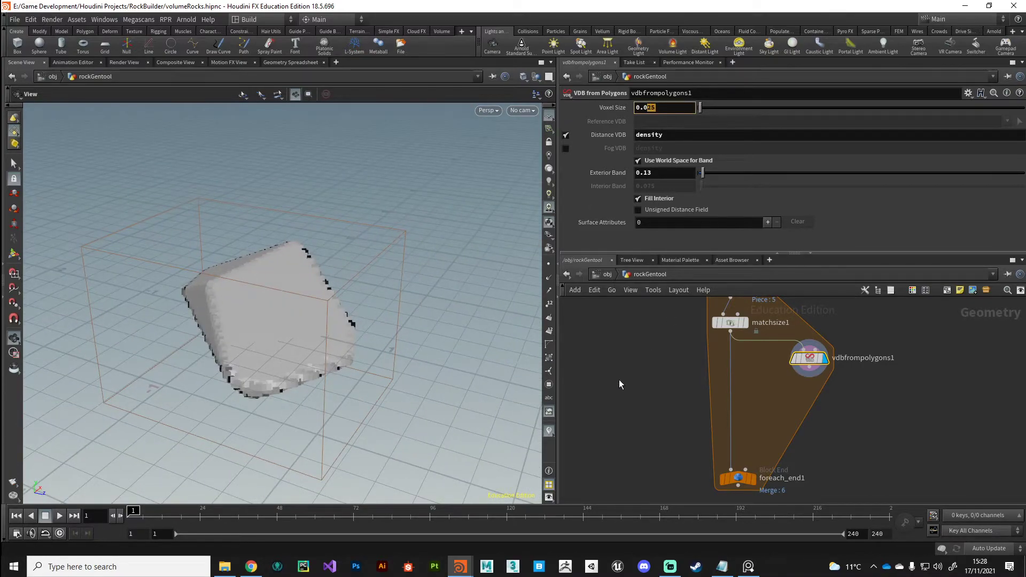
pyautogui.write('5')
pyautogui.press('Return')
pyautogui.moveTo(513, 395); pyautogui.dragTo(362, 291)
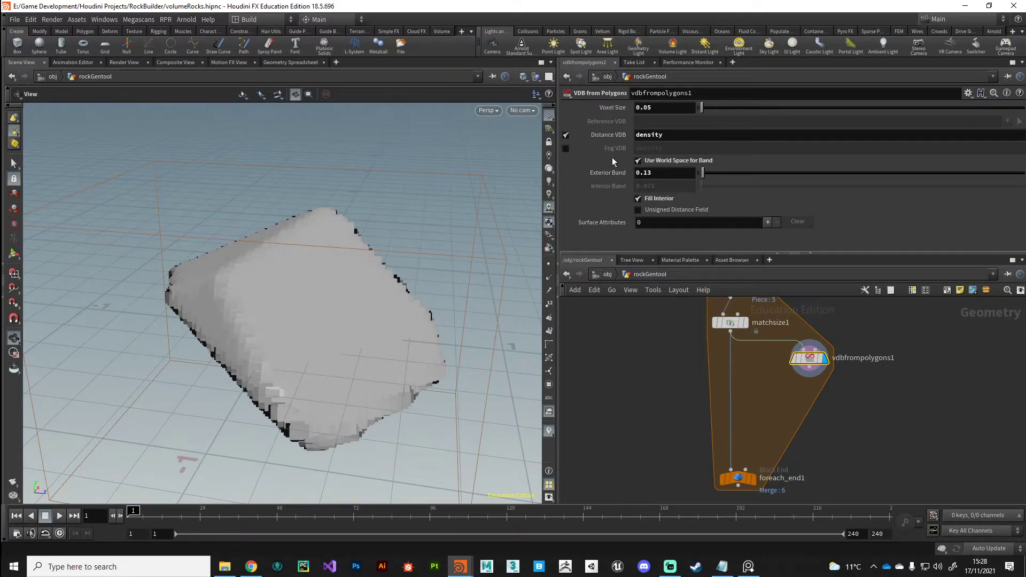
pyautogui.moveTo(362, 325); pyautogui.dragTo(225, 343)
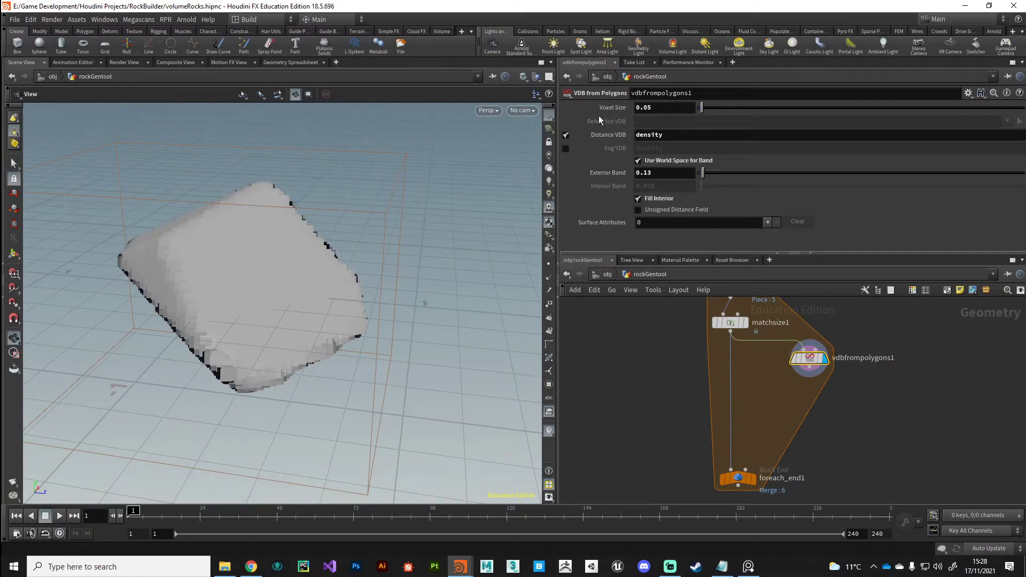
pyautogui.moveTo(193, 434); pyautogui.dragTo(502, 401)
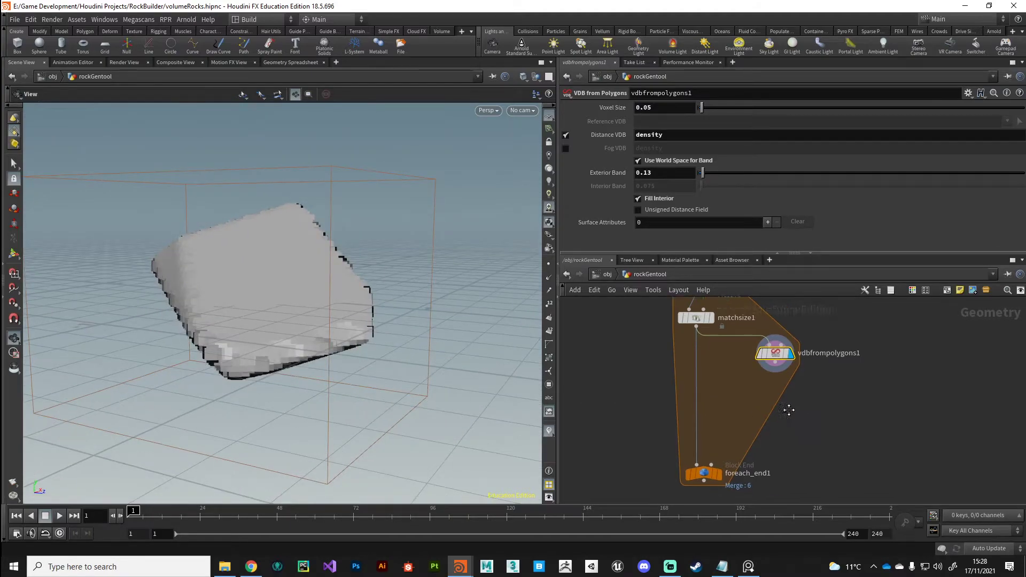
pyautogui.moveTo(229, 344); pyautogui.dragTo(324, 363, button='right')
pyautogui.moveTo(324, 363); pyautogui.dragTo(252, 348)
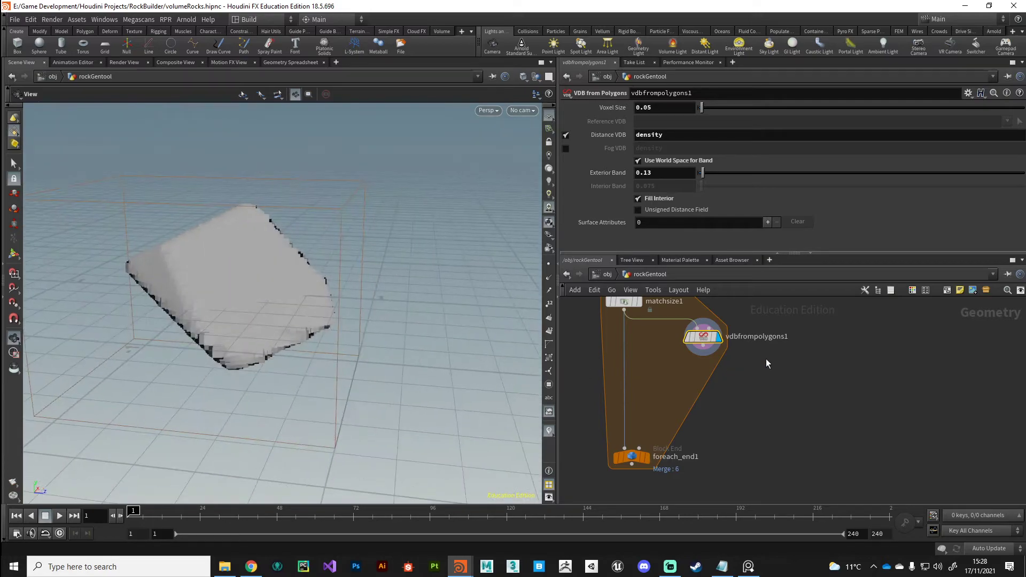
# Add a Volume VOP below vdbfrompolygons1, wire the VDB into its first input and display it.
pyautogui.press('Tab')
pyautogui.write('vv')
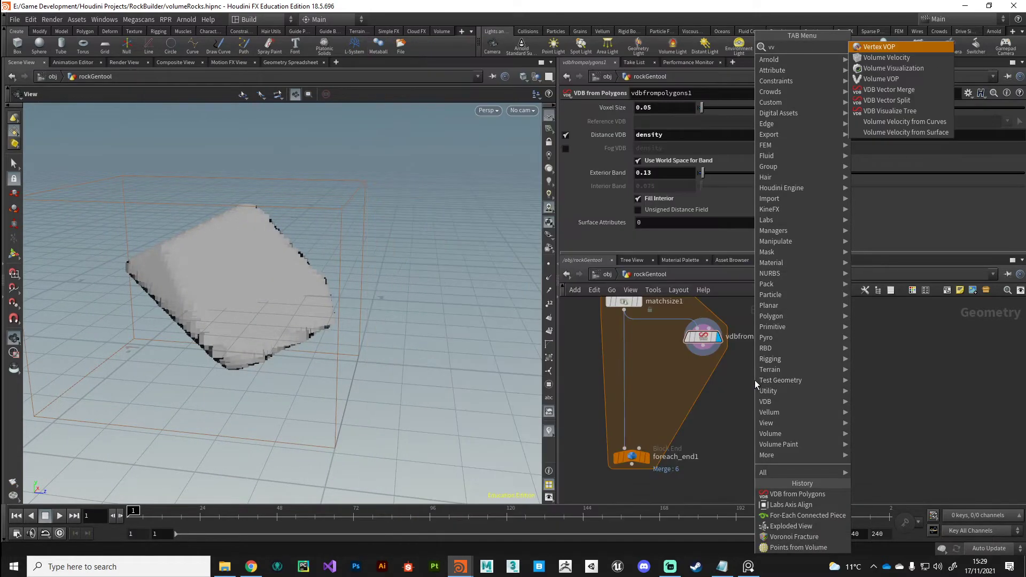
pyautogui.write('op')
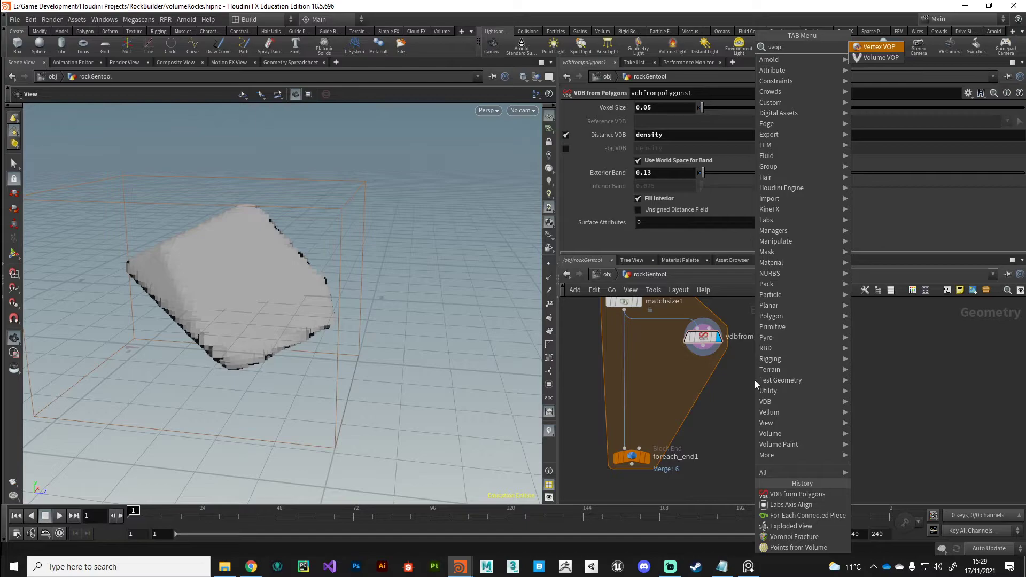
pyautogui.press('Down')
pyautogui.press('Return')
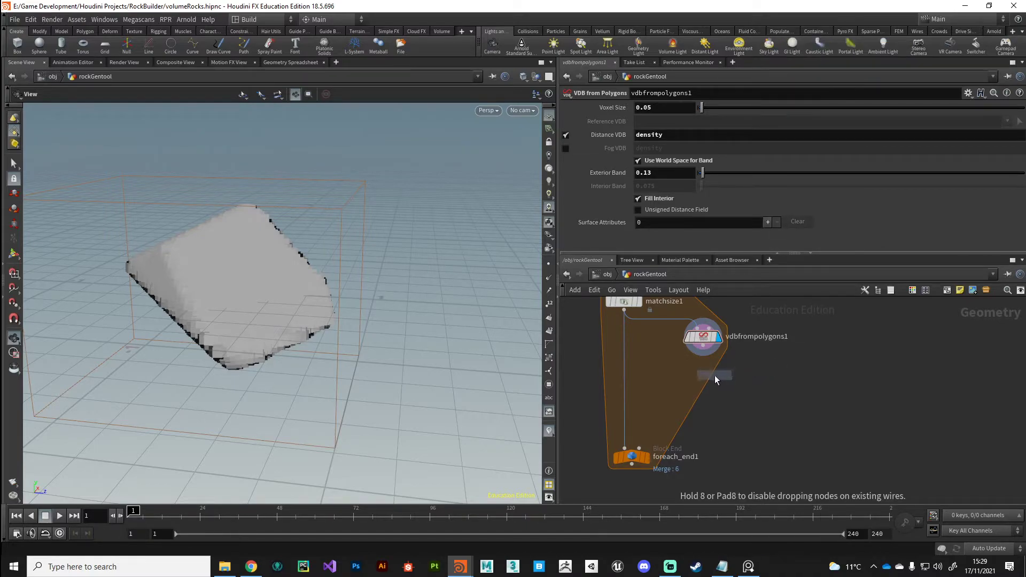
pyautogui.click(700, 383)
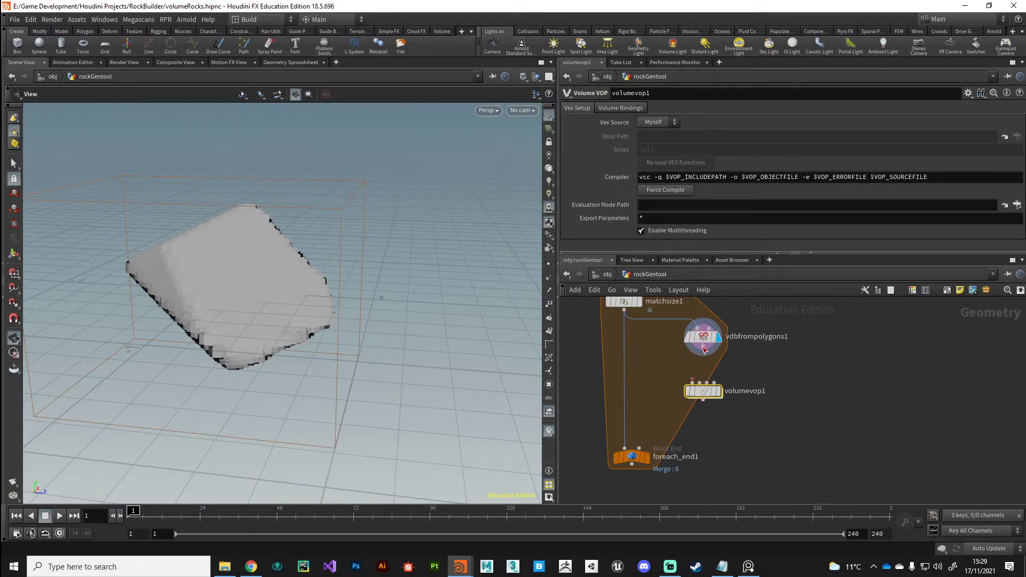
pyautogui.moveTo(703, 347); pyautogui.dragTo(704, 395)
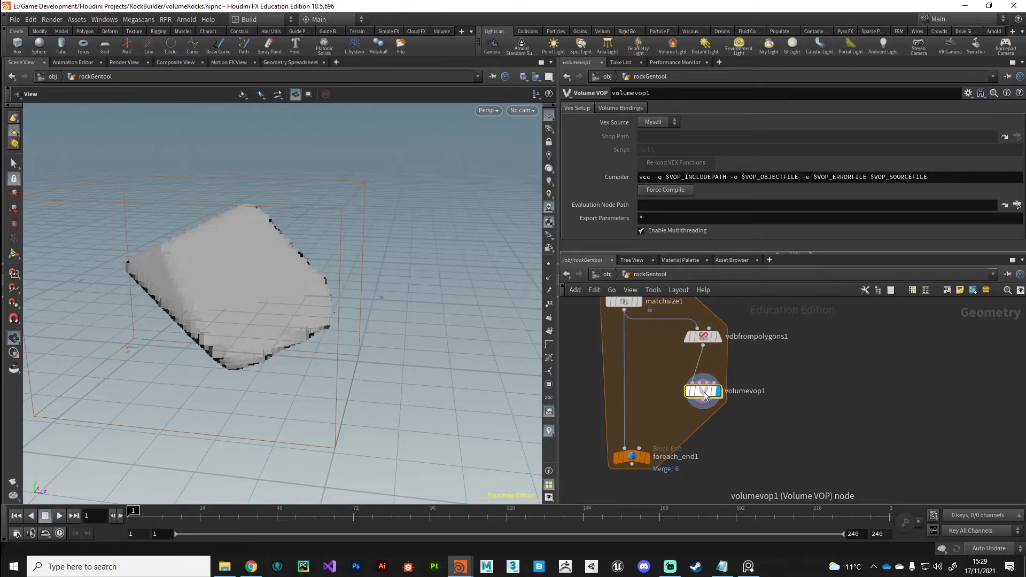
pyautogui.moveTo(704, 393); pyautogui.dragTo(704, 382)
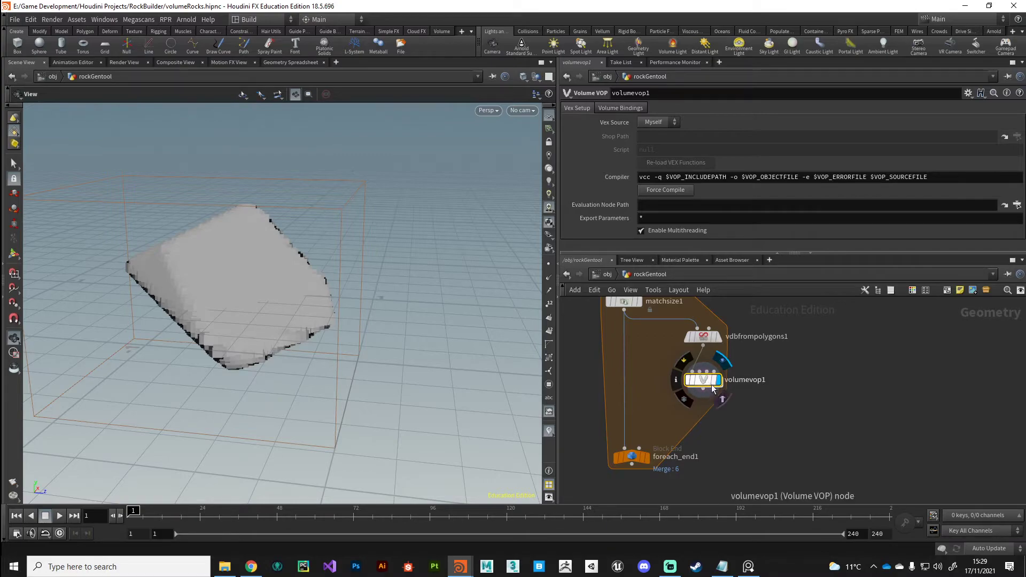
# Go inside volumevop1, widen the network area and space the global parameters and output nodes far apart.
pyautogui.doubleClick(703, 381)
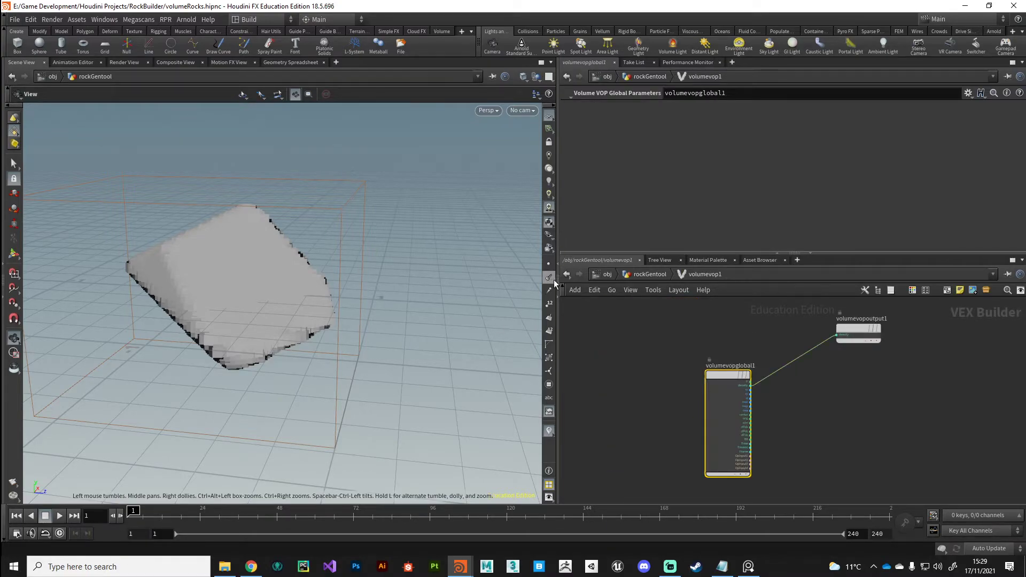
pyautogui.moveTo(557, 280); pyautogui.dragTo(327, 293)
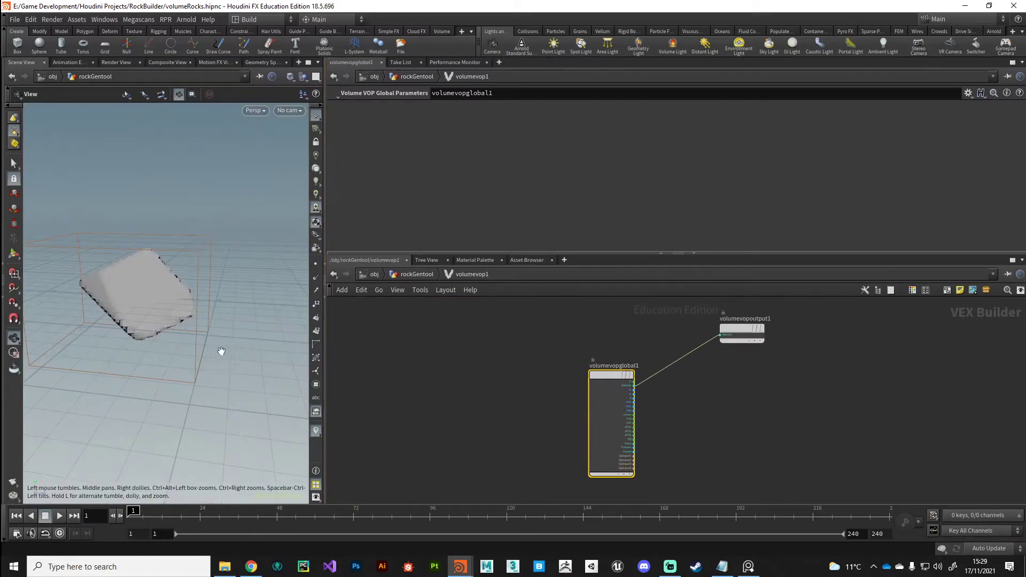
pyautogui.moveTo(218, 352); pyautogui.dragTo(197, 328)
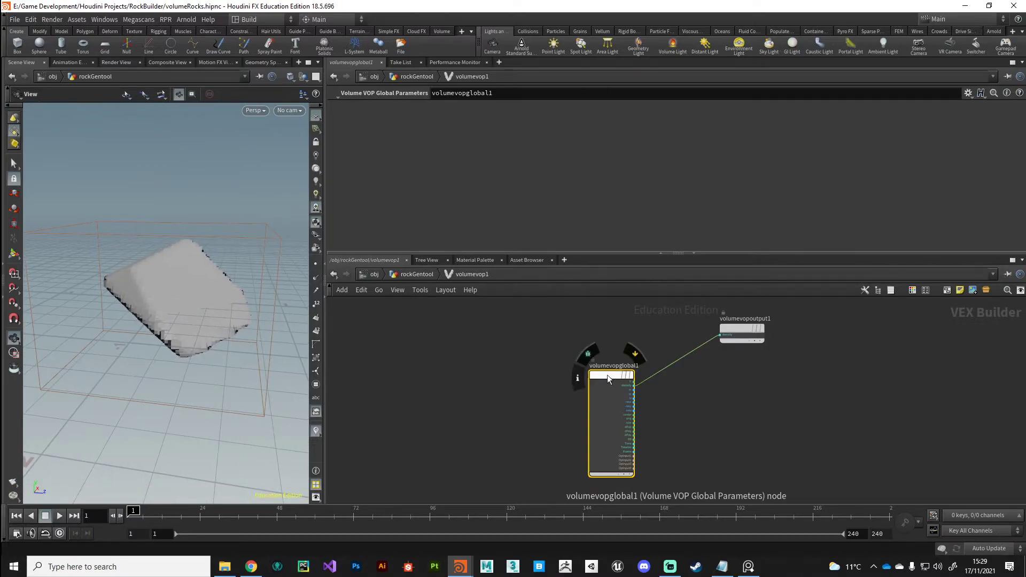
pyautogui.moveTo(607, 375); pyautogui.dragTo(373, 321)
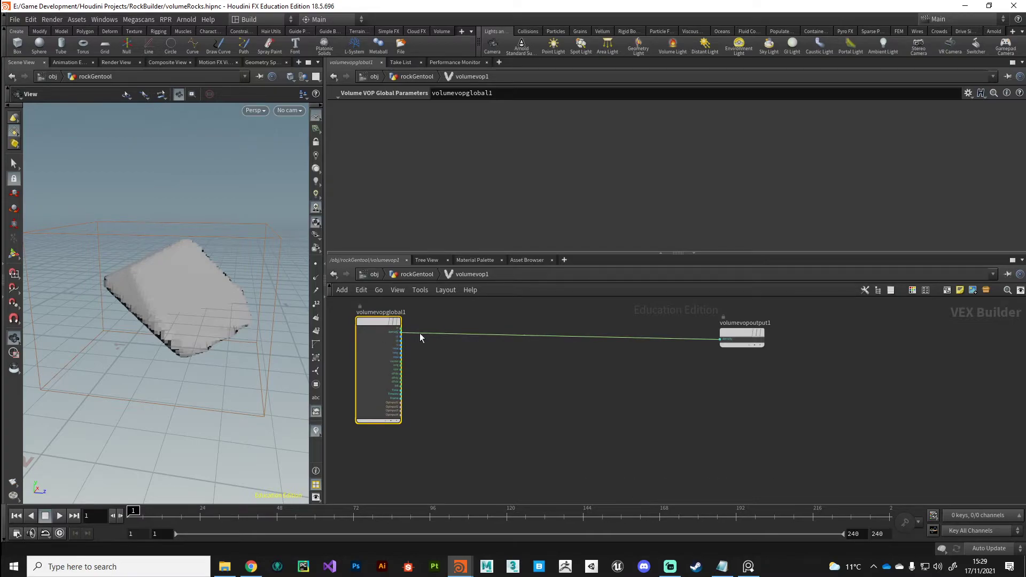
pyautogui.scroll(5, 420, 337)
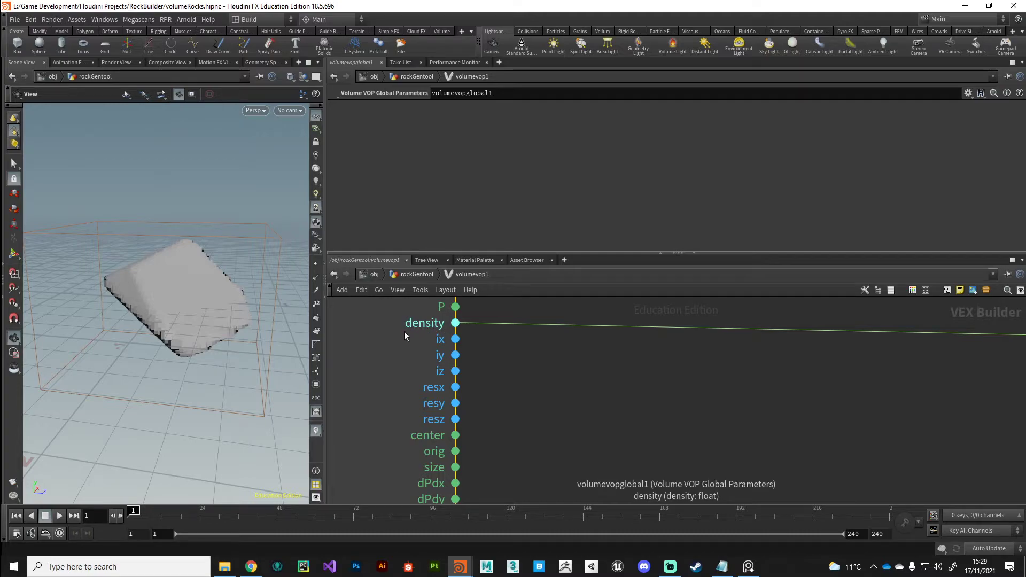
pyautogui.press('h')
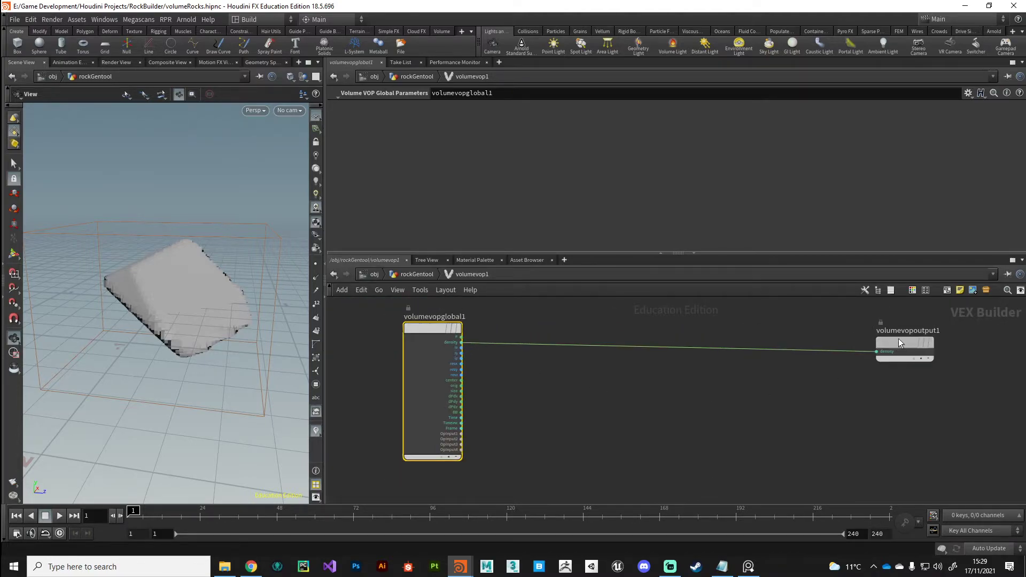
pyautogui.moveTo(899, 337); pyautogui.dragTo(900, 334)
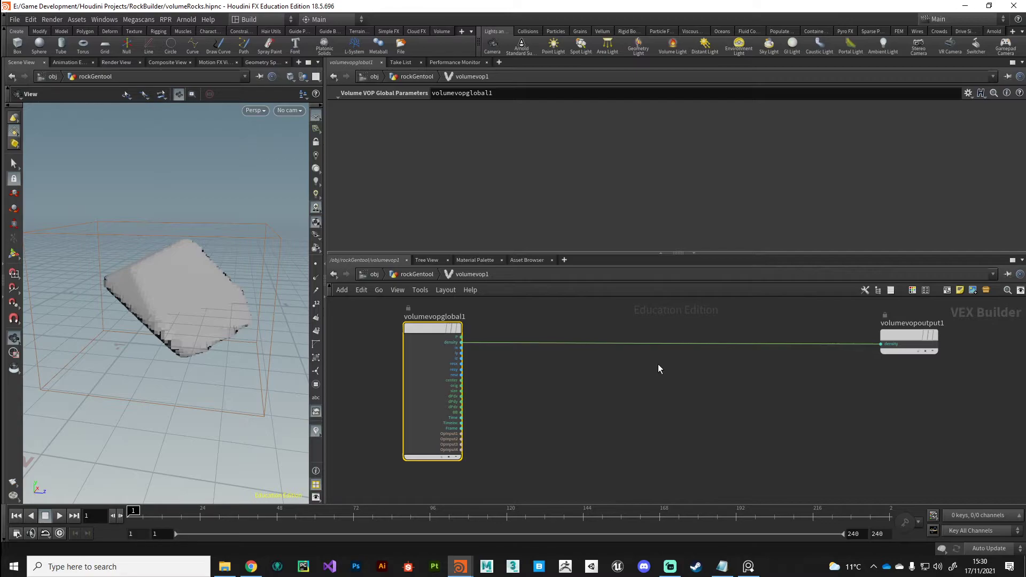
# Add a Unified Noise - Static node between the Volume VOP's global parameters and output nodes.
pyautogui.click(653, 423)
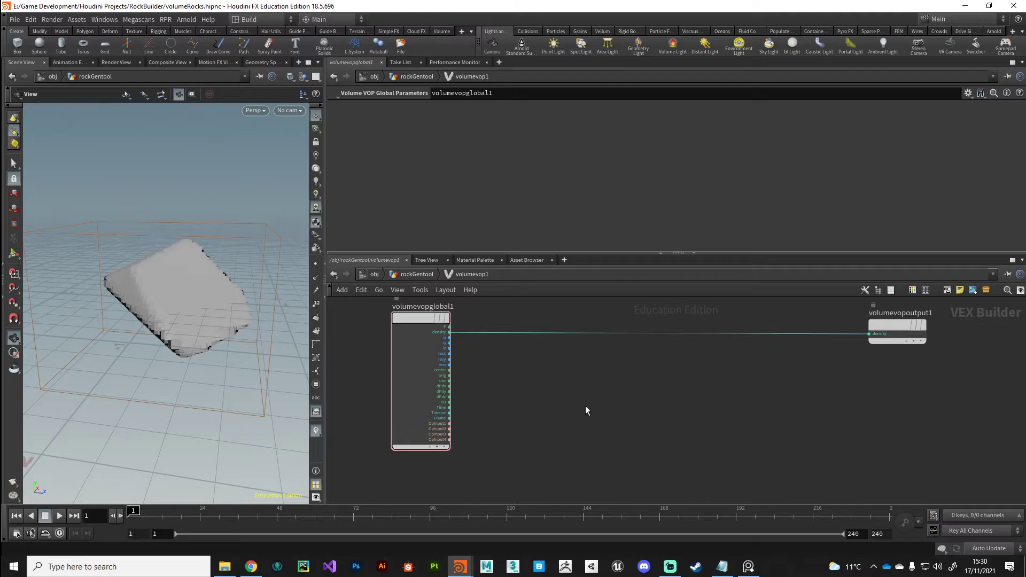
pyautogui.press('Tab')
pyautogui.write('un')
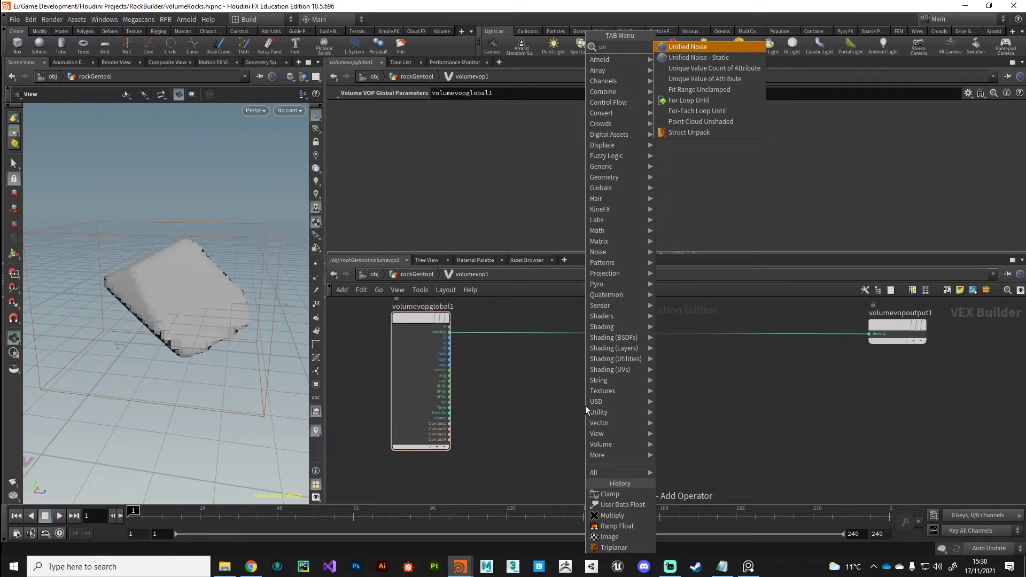
pyautogui.press('Down')
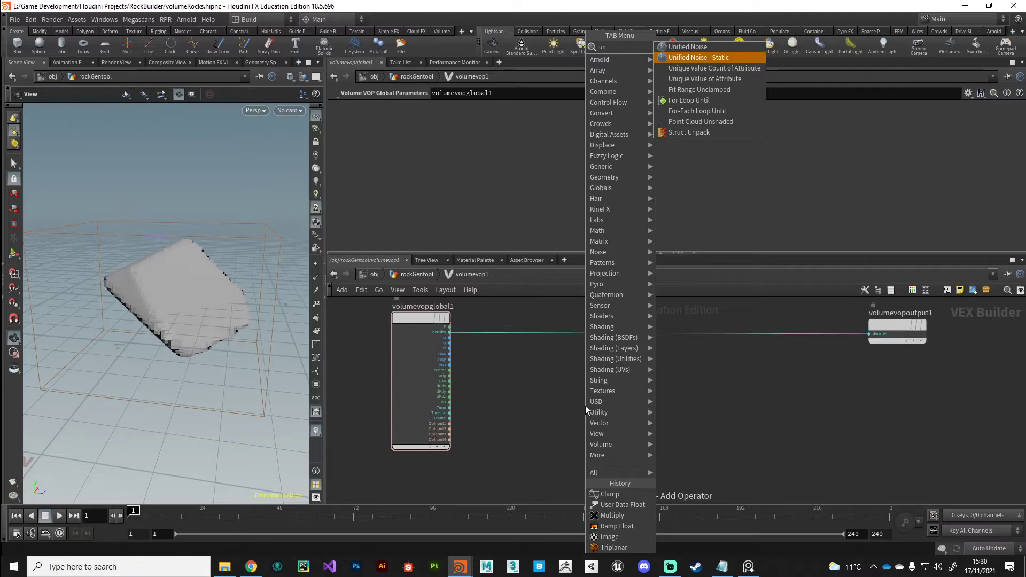
pyautogui.press('Return')
pyautogui.click(585, 406)
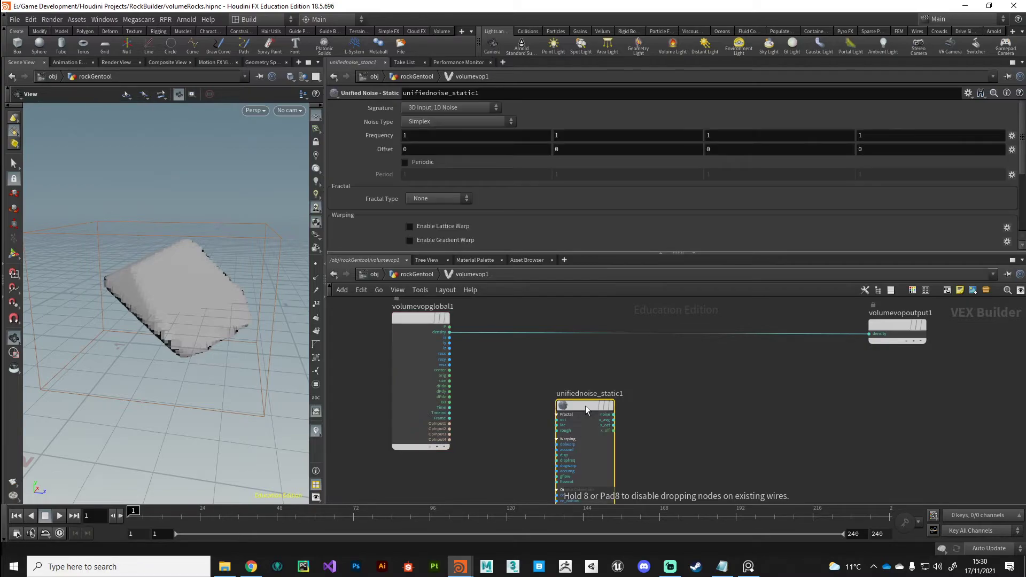
pyautogui.moveTo(581, 410); pyautogui.dragTo(558, 372)
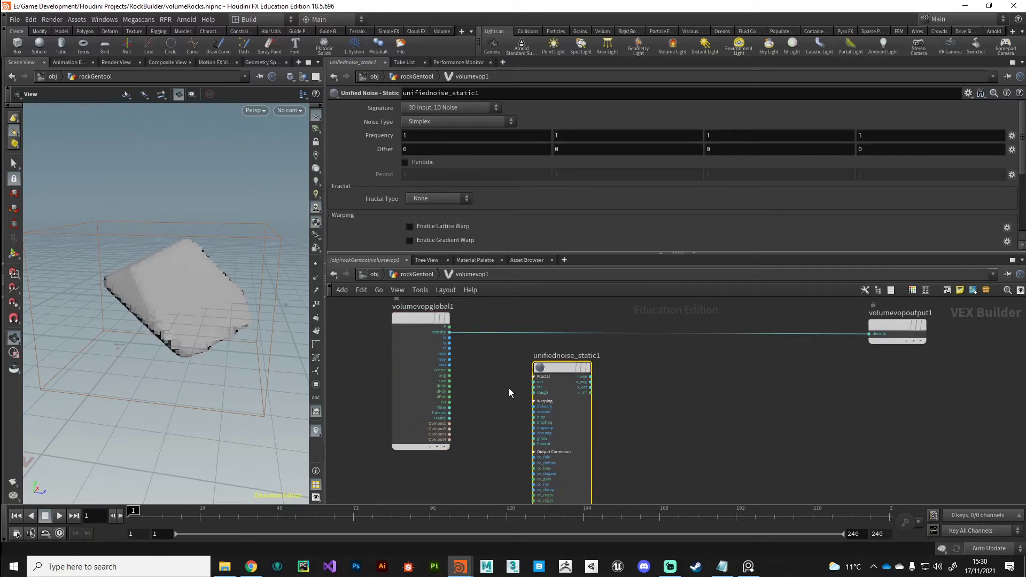
# Connect the global P output to the unified noise's pos input and tidy the two nodes' placement.
pyautogui.scroll(3, 472, 365)
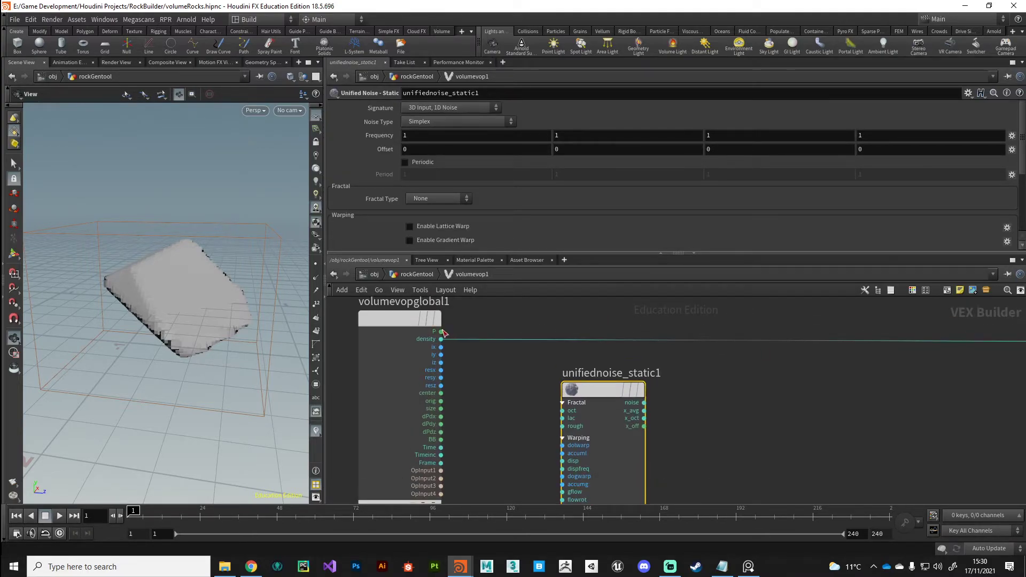
pyautogui.click(442, 332)
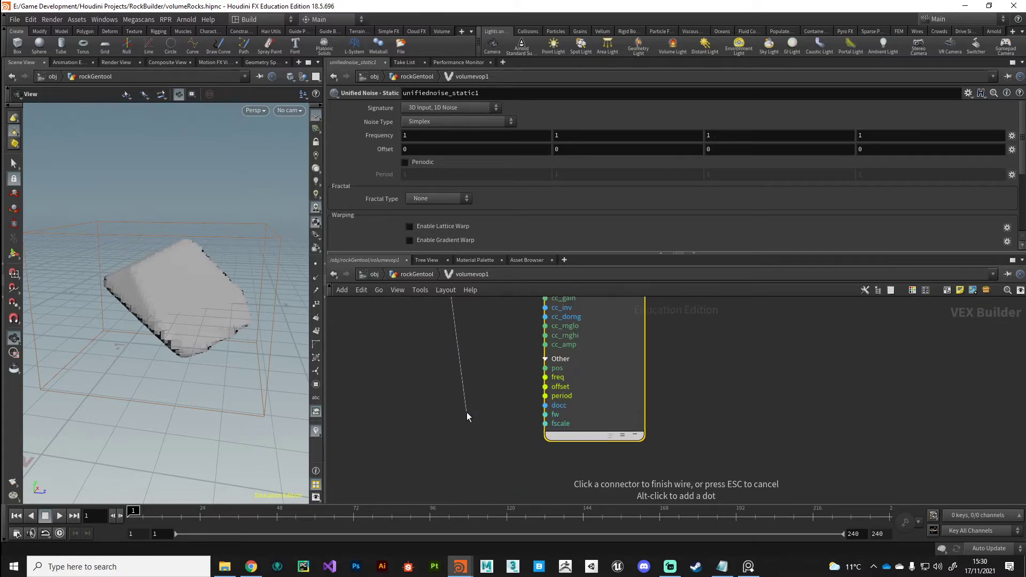
pyautogui.click(522, 370)
pyautogui.scroll(-3, 429, 427)
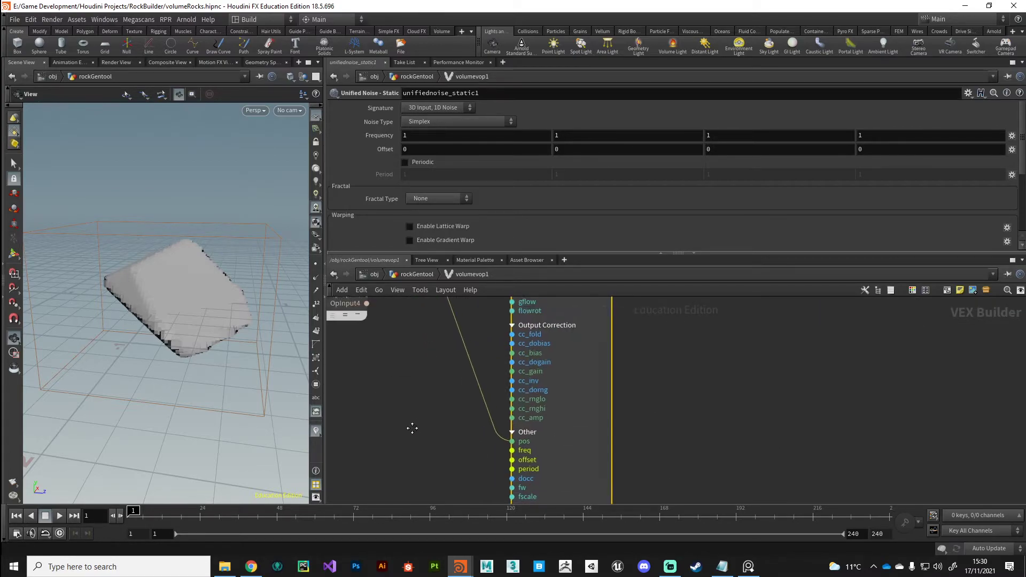
pyautogui.moveTo(545, 389); pyautogui.dragTo(575, 420, button='middle')
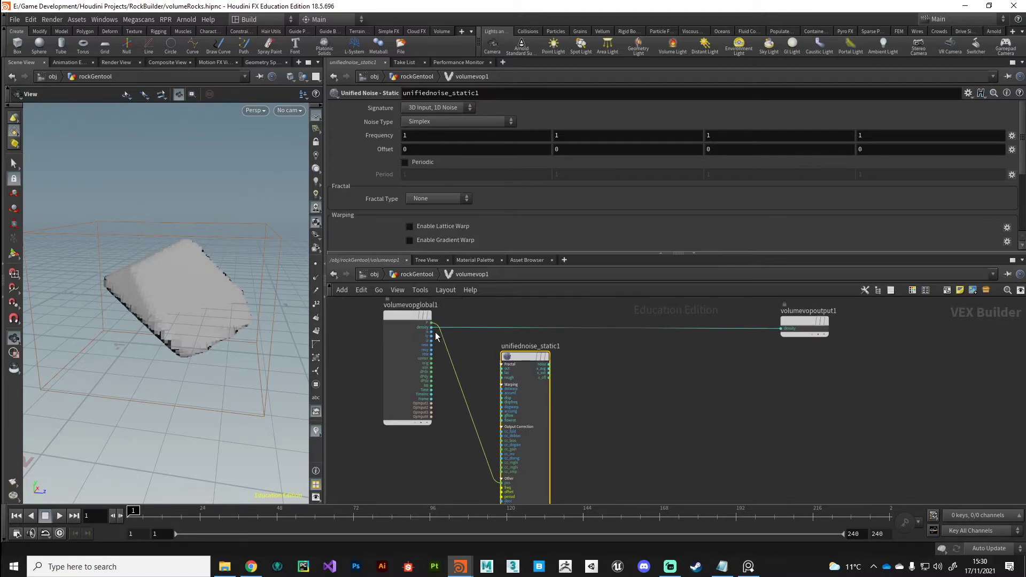
pyautogui.moveTo(408, 317); pyautogui.dragTo(413, 333)
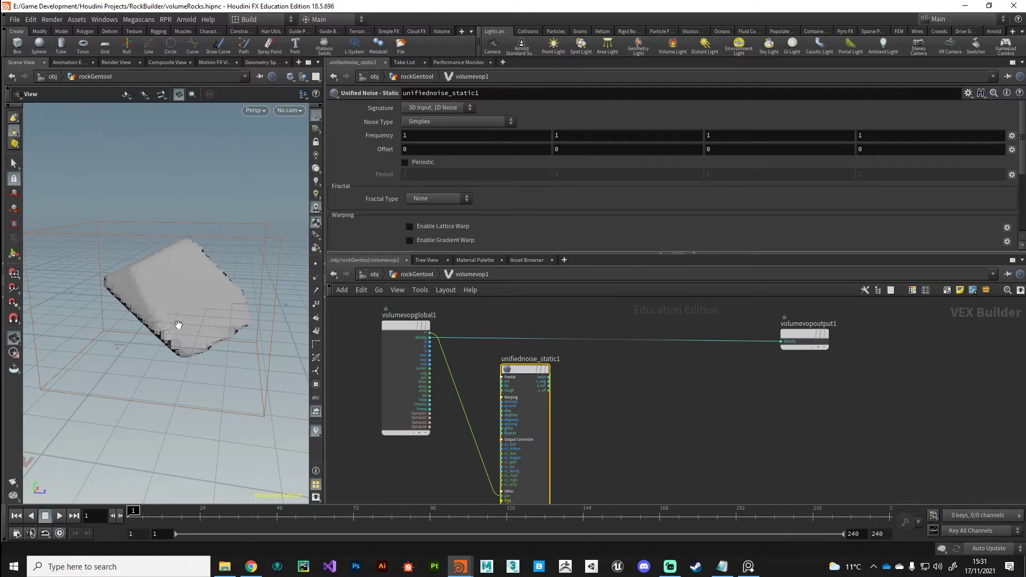
pyautogui.moveTo(538, 373); pyautogui.dragTo(505, 371)
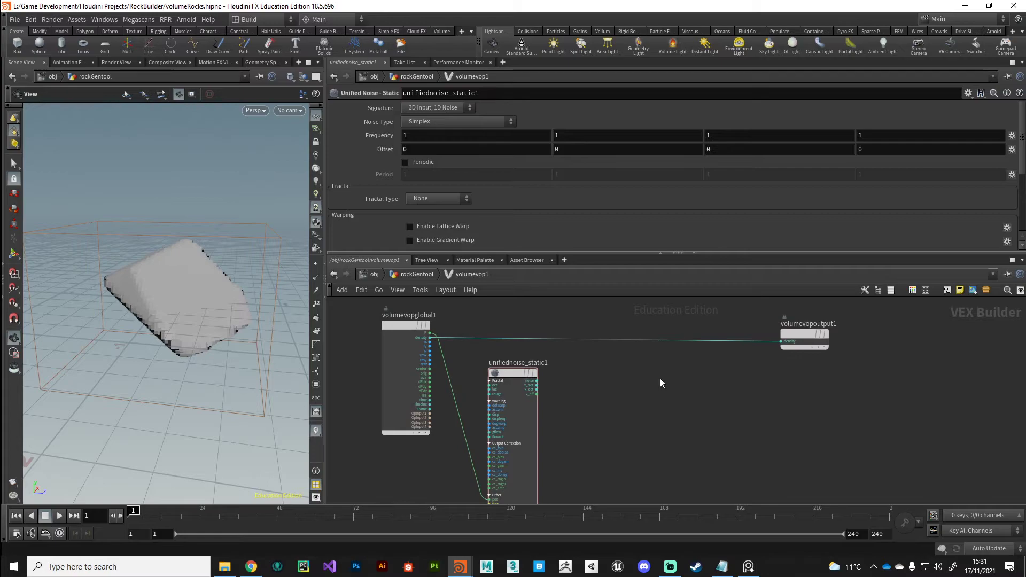
# Place an Add node before the Volume VOP output and connect the unified noise's noise output to its first input.
pyautogui.press('Tab')
pyautogui.press('Escape')
pyautogui.click(716, 363)
pyautogui.scroll(5, 534, 389)
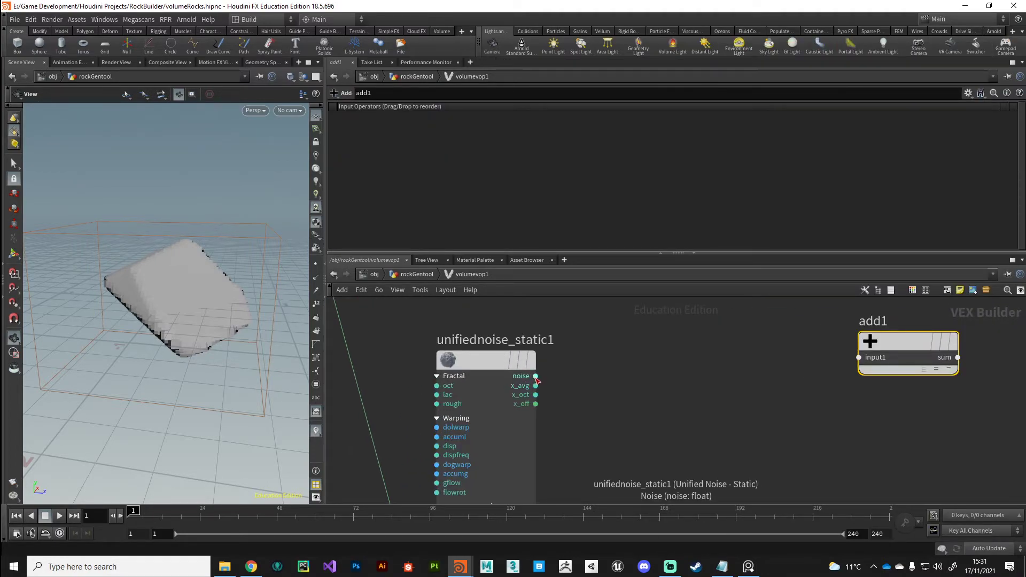
pyautogui.click(536, 376)
pyautogui.click(859, 357)
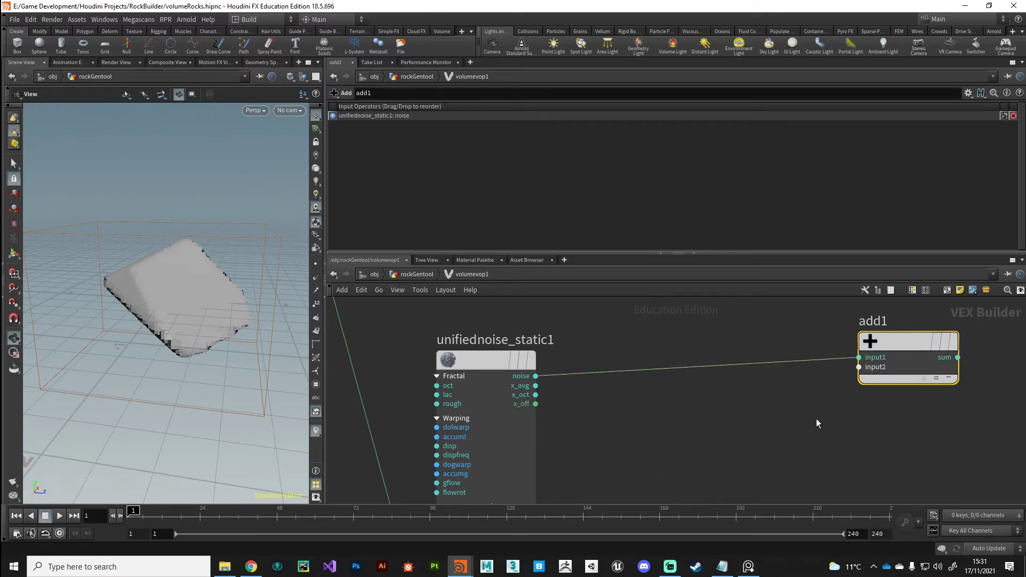
# Wire the global density into add1's second input and add1's sum into the output node's density.
pyautogui.scroll(-3, 651, 481)
pyautogui.moveTo(702, 440); pyautogui.dragTo(709, 397)
pyautogui.scroll(3, 476, 418)
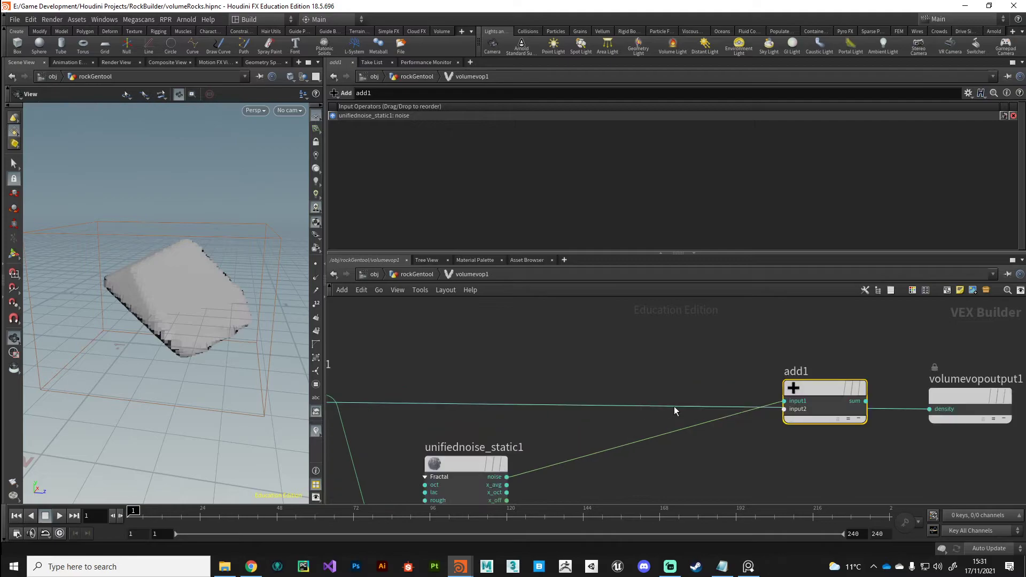
pyautogui.moveTo(812, 388); pyautogui.dragTo(802, 371)
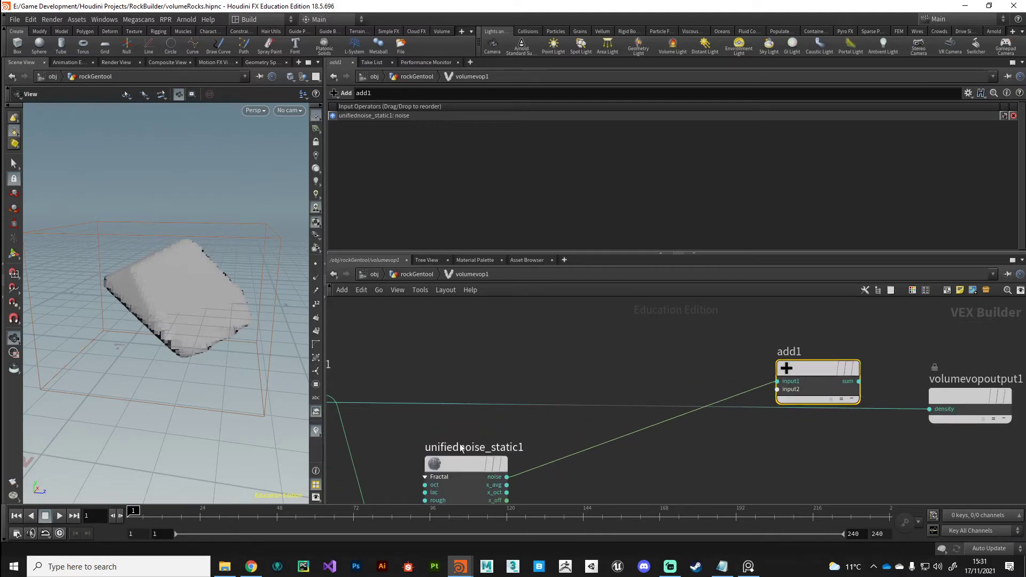
pyautogui.click(923, 409)
pyautogui.click(777, 389)
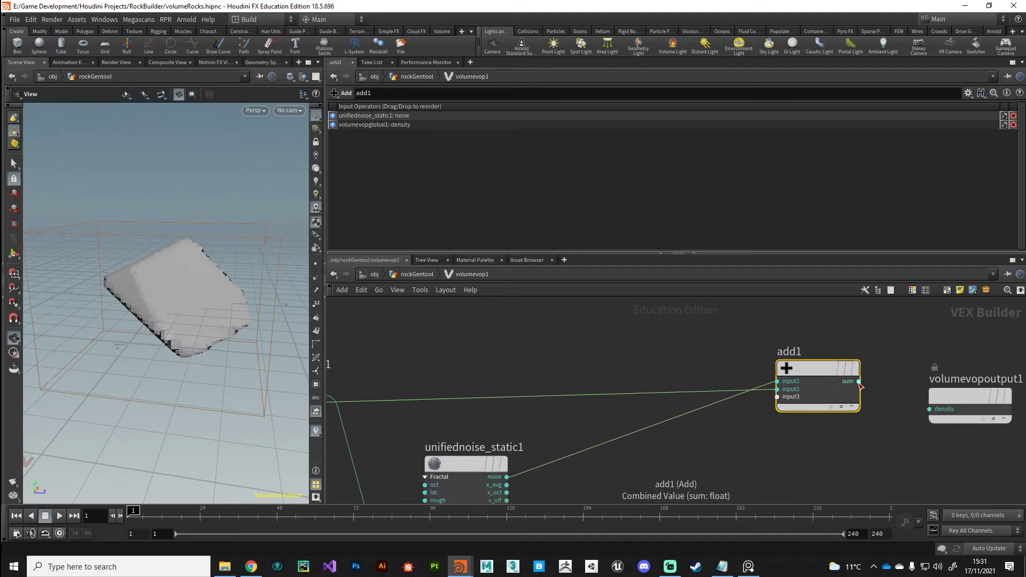
pyautogui.click(858, 381)
pyautogui.click(929, 408)
pyautogui.moveTo(803, 373); pyautogui.dragTo(800, 393)
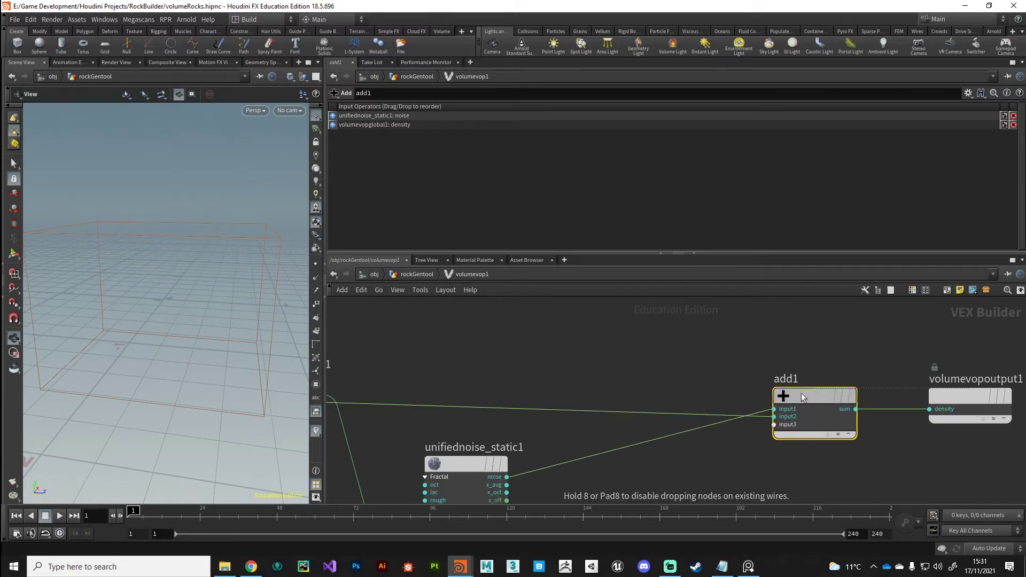
# Spread out add1, the output node and the unified noise node for a cleaner network layout.
pyautogui.press('h')
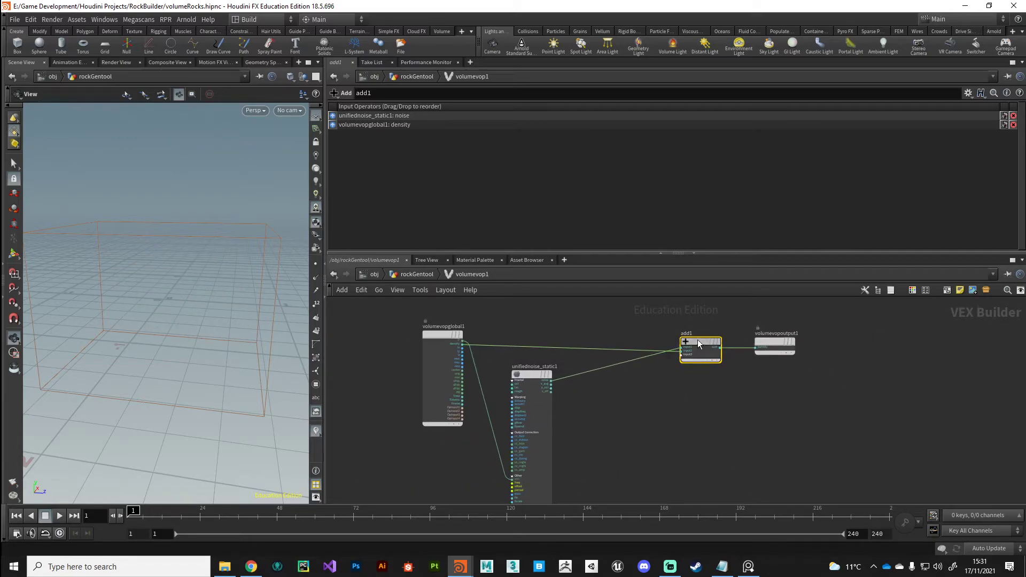
pyautogui.moveTo(697, 338); pyautogui.dragTo(700, 332)
pyautogui.moveTo(769, 342); pyautogui.dragTo(805, 335)
pyautogui.moveTo(523, 374); pyautogui.dragTo(508, 368)
pyautogui.moveTo(208, 341); pyautogui.dragTo(151, 336)
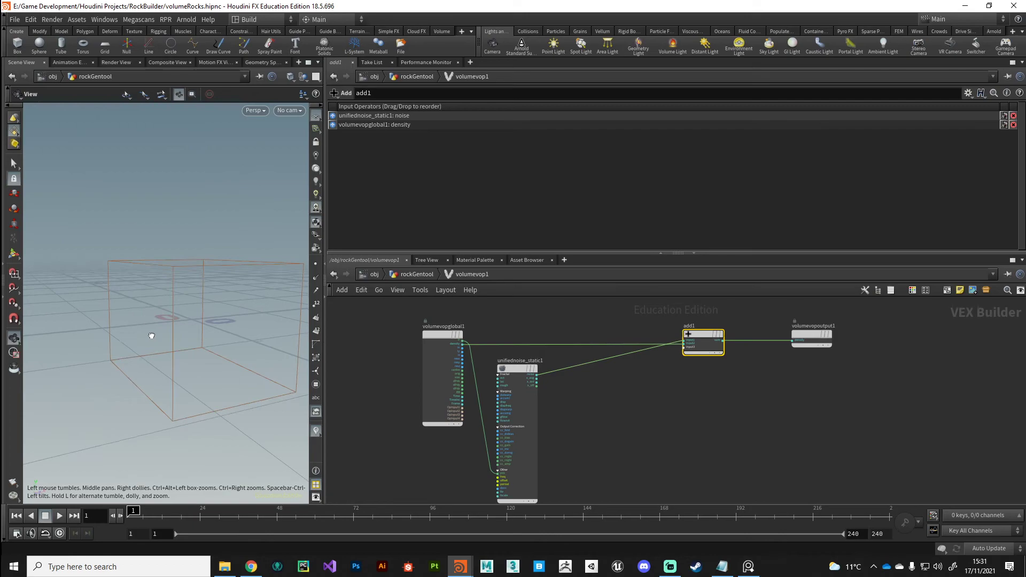
# Add a Fit Range Unclamped node beside the unified noise node.
pyautogui.click(518, 370)
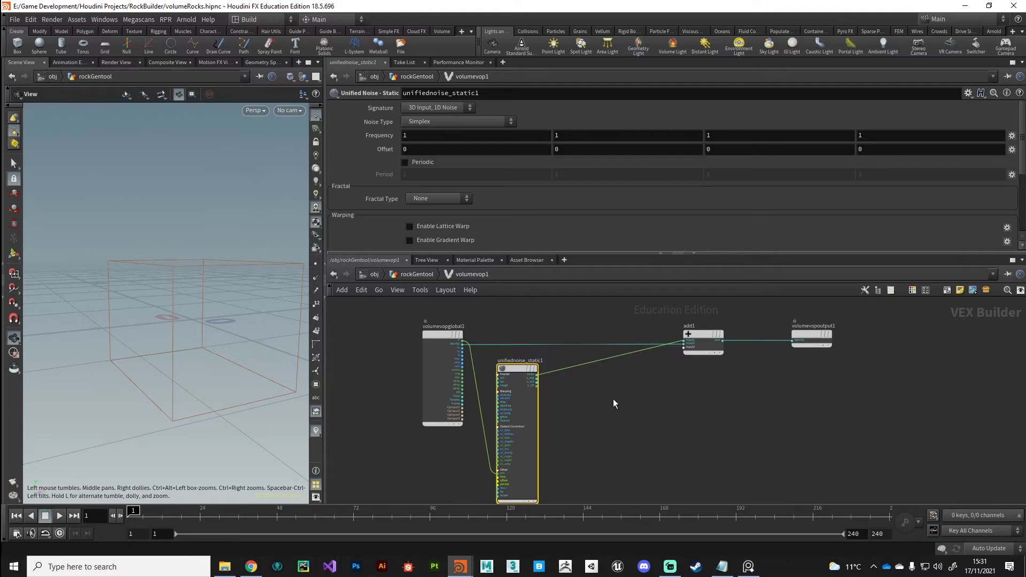
pyautogui.scroll(3, 545, 369)
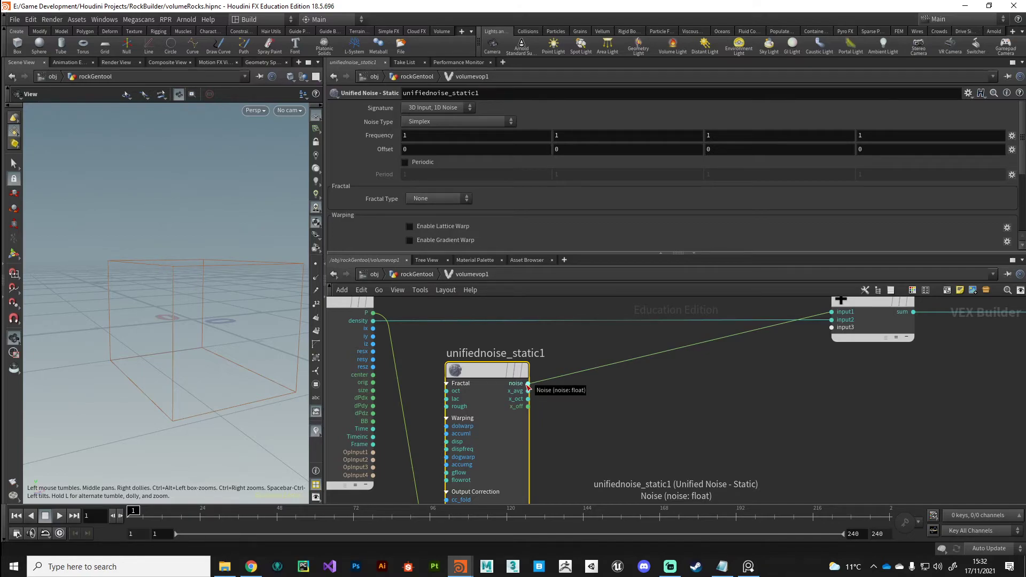
pyautogui.click(623, 423)
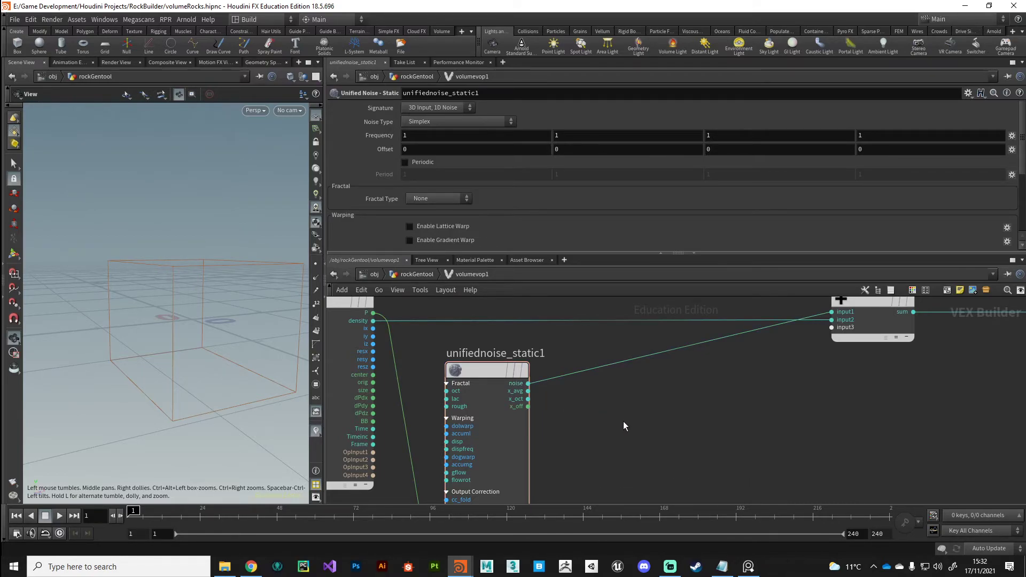
pyautogui.press('Tab')
pyautogui.write('fit')
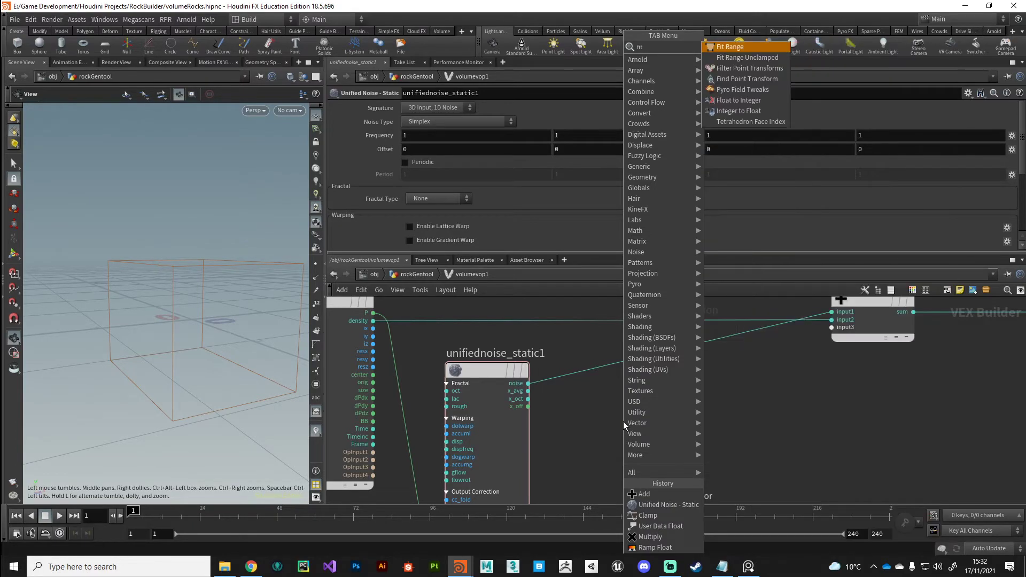
pyautogui.press('Down')
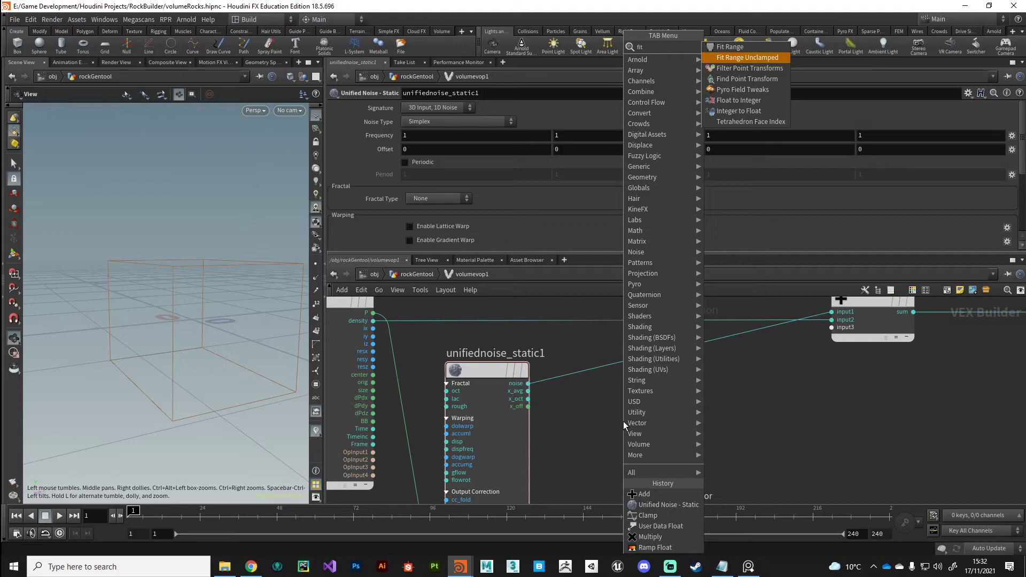
pyautogui.press('Return')
pyautogui.click(623, 421)
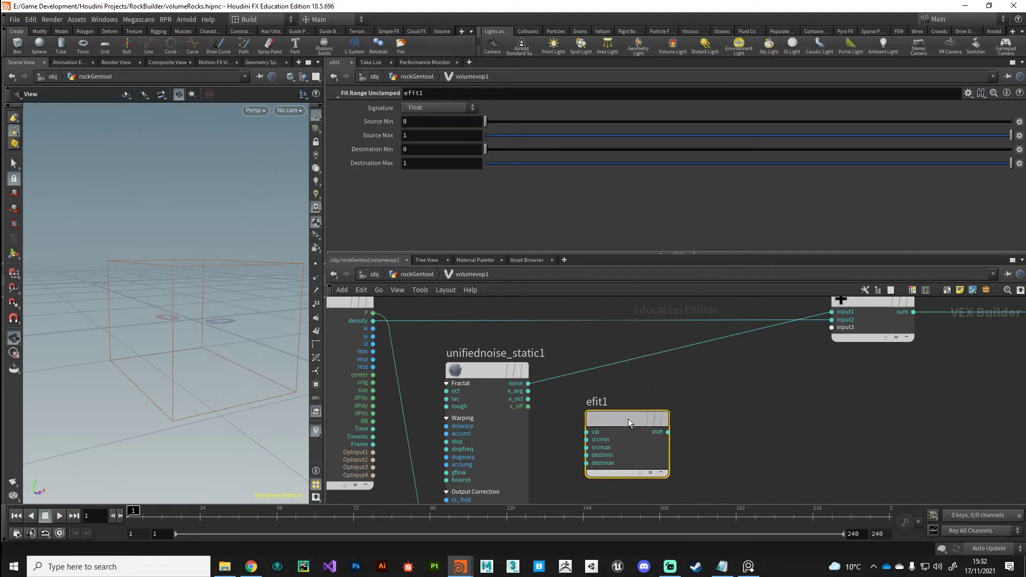
# Route the noise output through efit1's val input and connect its shift output to add1's first input.
pyautogui.click(528, 383)
pyautogui.click(592, 418)
pyautogui.click(673, 418)
pyautogui.moveTo(787, 399); pyautogui.dragTo(652, 438, button='middle')
pyautogui.click(697, 350)
# Align efit1 with the unified noise node, between it and add1.
pyautogui.moveTo(477, 445)
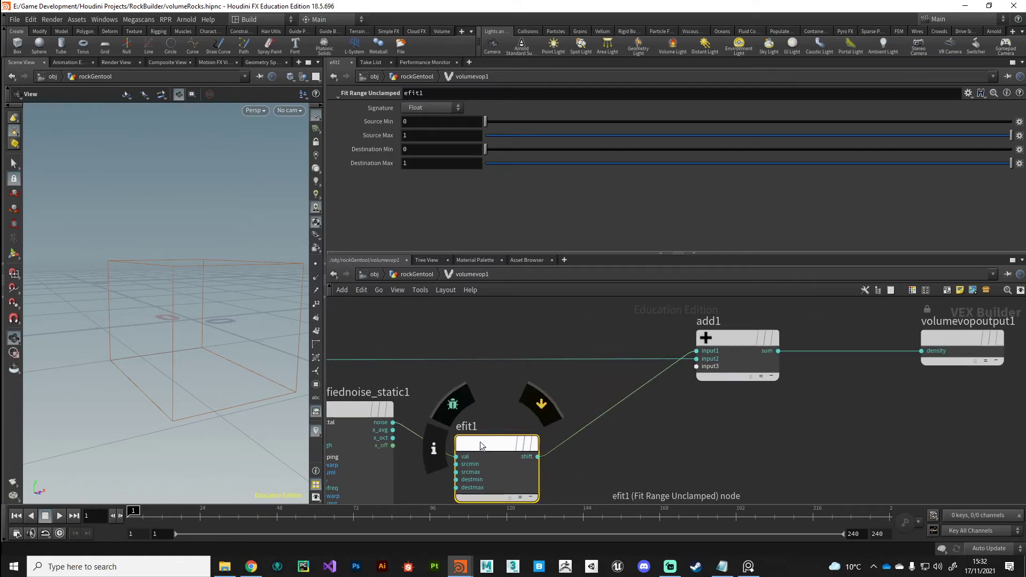
pyautogui.moveTo(478, 445); pyautogui.dragTo(477, 411)
pyautogui.moveTo(477, 411); pyautogui.dragTo(573, 395, button='middle')
pyautogui.click(439, 396)
pyautogui.click(604, 395)
pyautogui.scroll(-2, 604, 407)
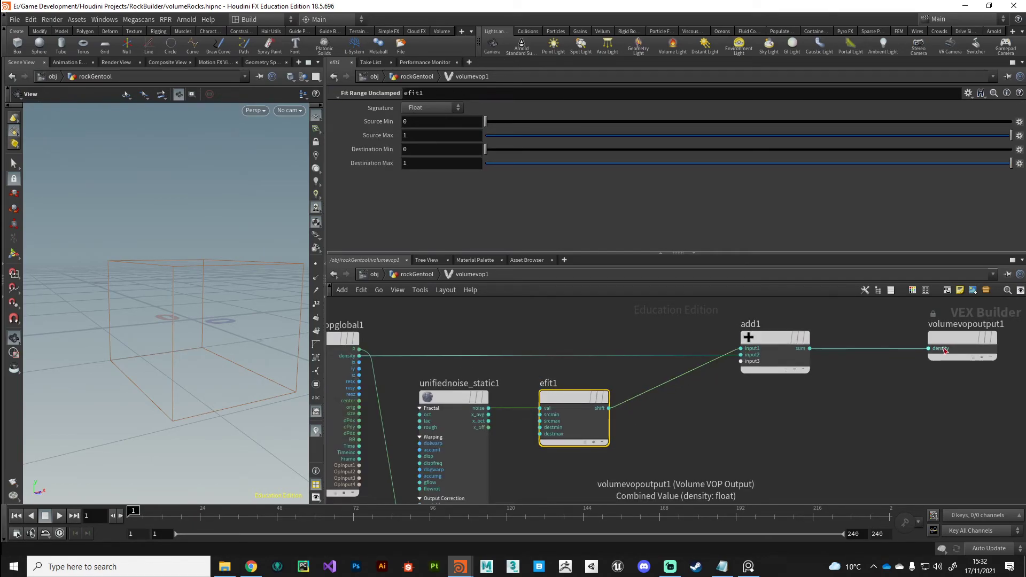
# Adjust efit1's Source Min to 0.446 while checking the rock's shape from different angles.
pyautogui.moveTo(591, 405); pyautogui.dragTo(619, 438, button='middle')
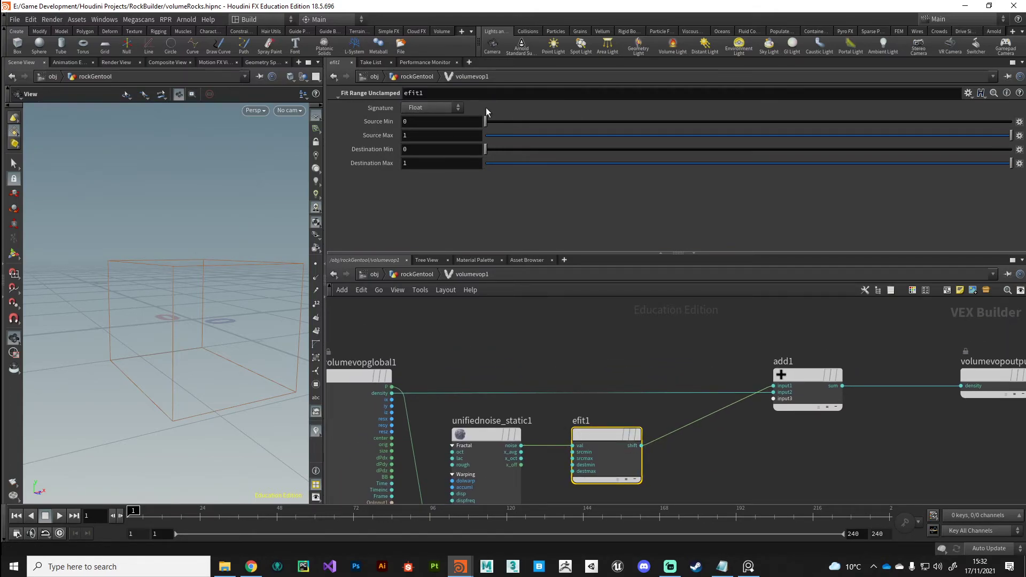
pyautogui.moveTo(485, 121); pyautogui.dragTo(720, 131)
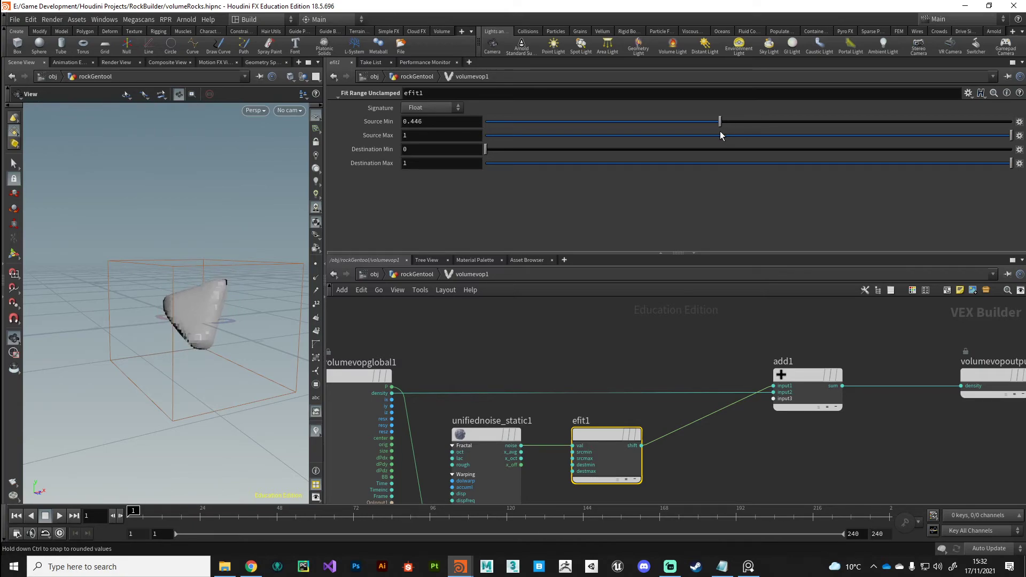
pyautogui.moveTo(193, 299); pyautogui.dragTo(103, 297)
pyautogui.moveTo(723, 127); pyautogui.dragTo(744, 120)
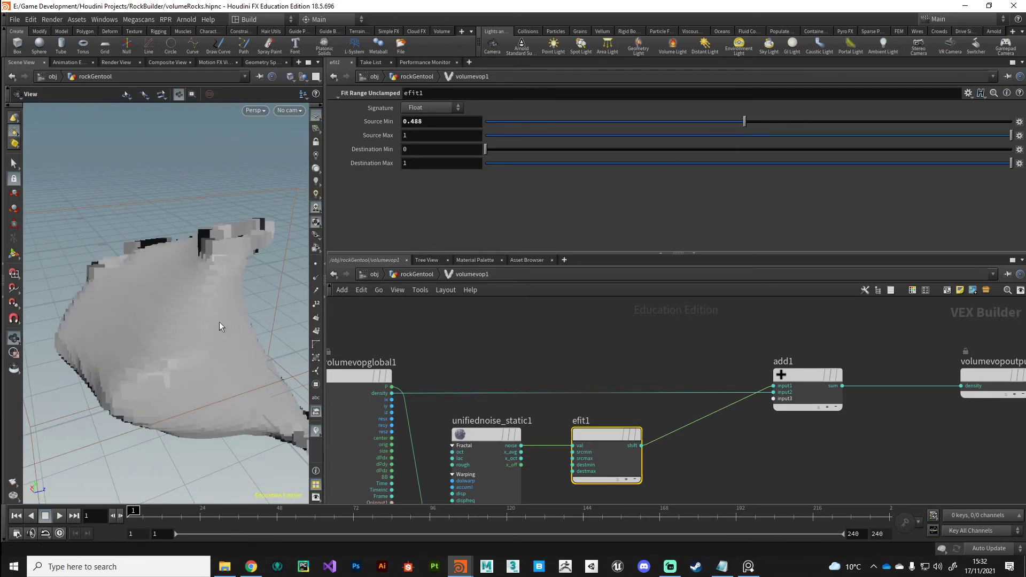
pyautogui.moveTo(222, 321); pyautogui.dragTo(177, 299)
pyautogui.moveTo(744, 122); pyautogui.dragTo(719, 131)
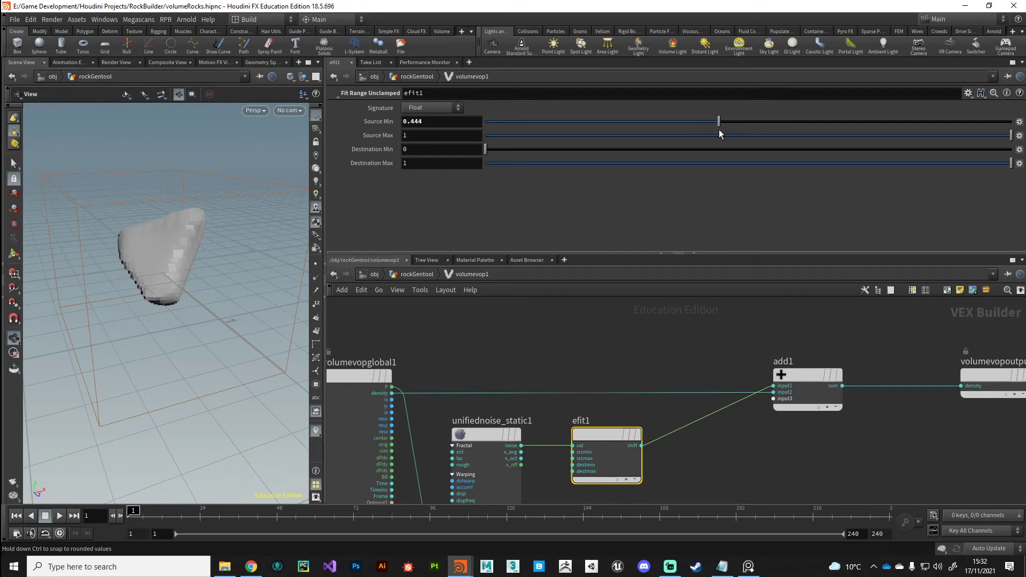
# Lower efit1's Source Max to 0.786.
pyautogui.moveTo(913, 136); pyautogui.dragTo(916, 140)
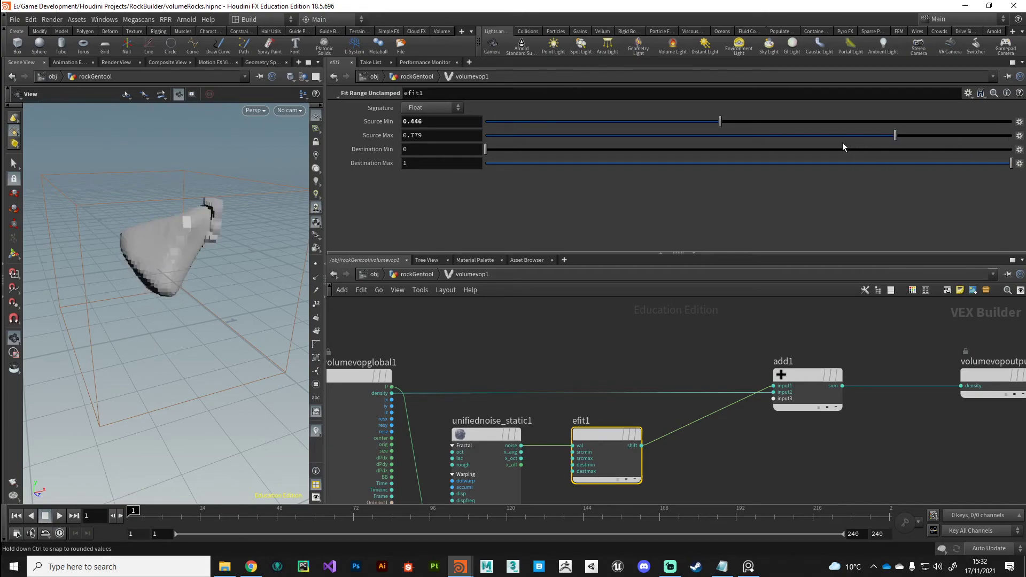
pyautogui.moveTo(841, 142); pyautogui.dragTo(864, 142)
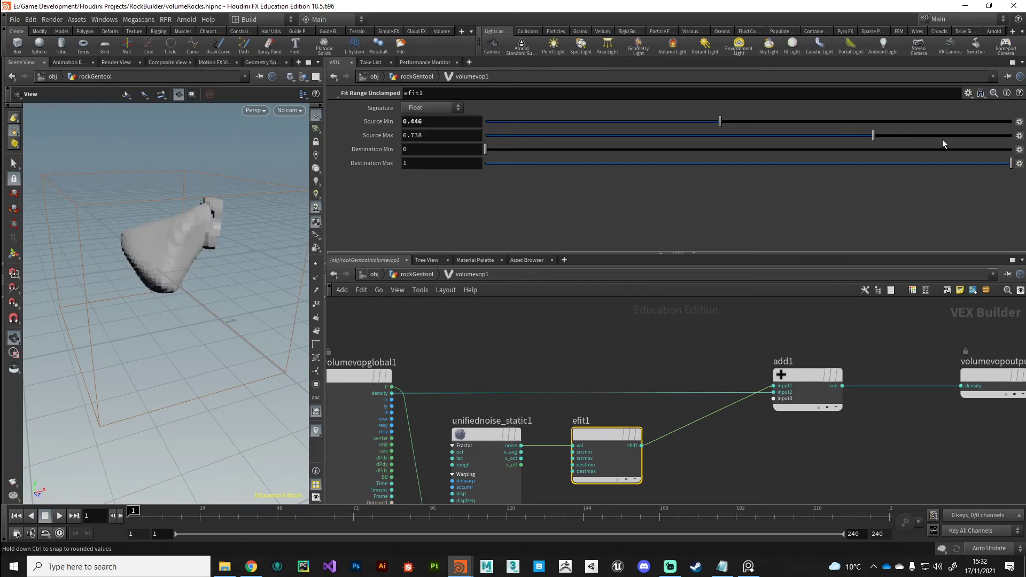
pyautogui.moveTo(944, 143); pyautogui.dragTo(899, 140)
pyautogui.click(715, 431)
# Examine the rock volume and the vdbfrompolygons1 settings one level up, and return inside volumevop1.
pyautogui.moveTo(134, 305); pyautogui.dragTo(240, 353)
pyautogui.press('u')
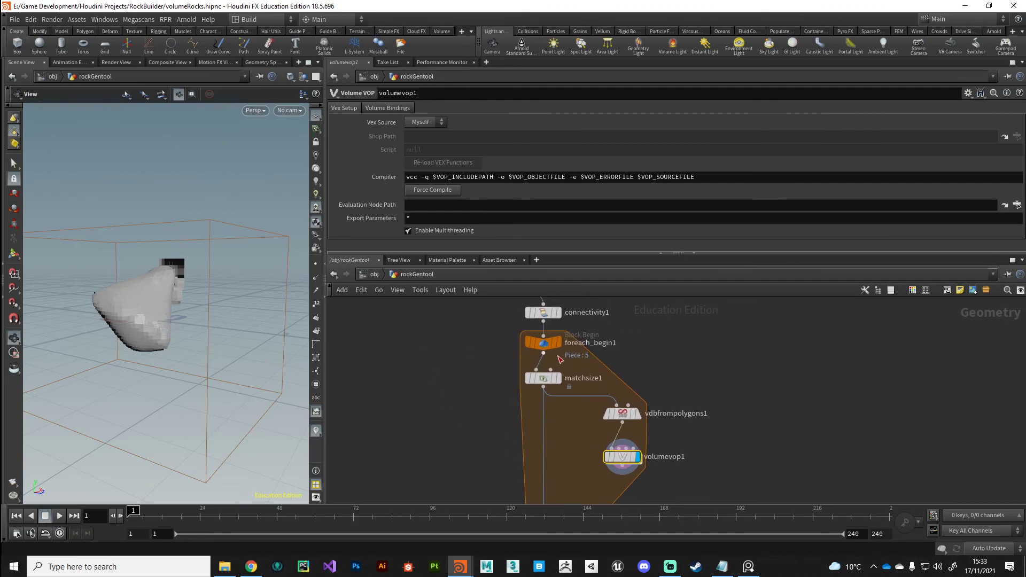
pyautogui.click(623, 414)
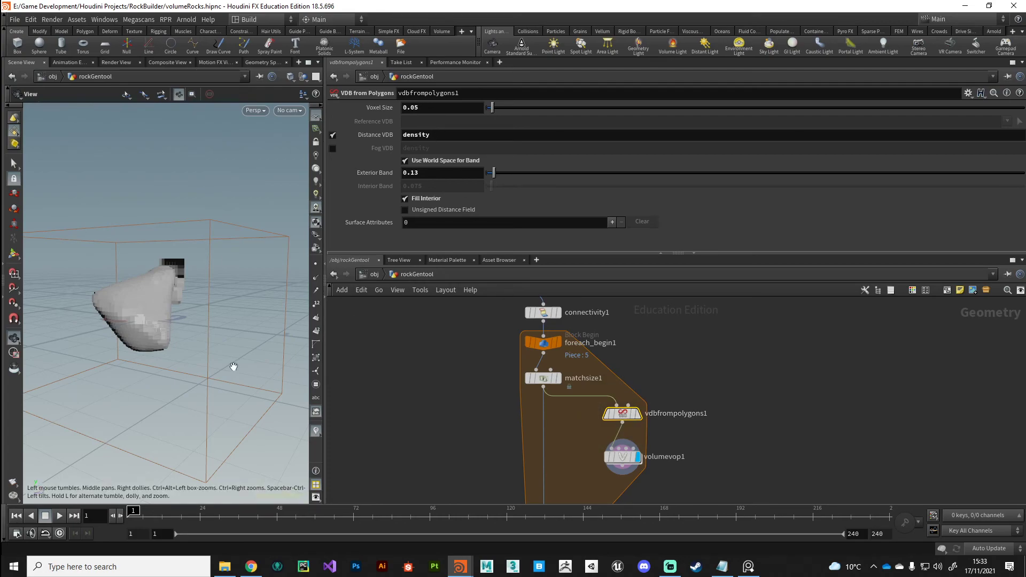
pyautogui.moveTo(201, 371); pyautogui.dragTo(230, 385)
pyautogui.moveTo(451, 492); pyautogui.dragTo(428, 404, button='middle')
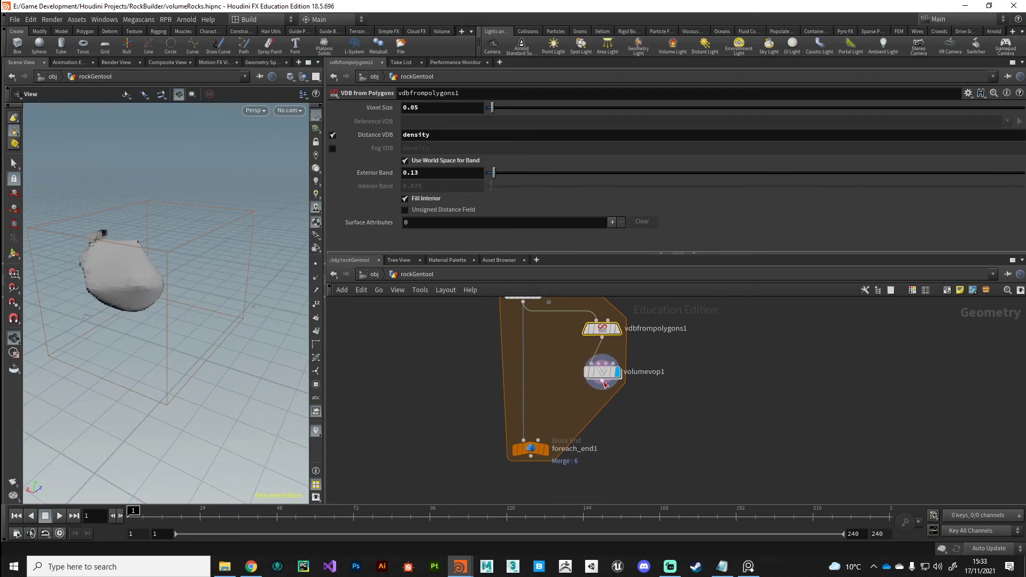
pyautogui.doubleClick(601, 374)
pyautogui.moveTo(476, 433); pyautogui.dragTo(569, 369, button='middle')
pyautogui.moveTo(80, 353); pyautogui.dragTo(155, 342)
pyautogui.scroll(-4, 707, 442)
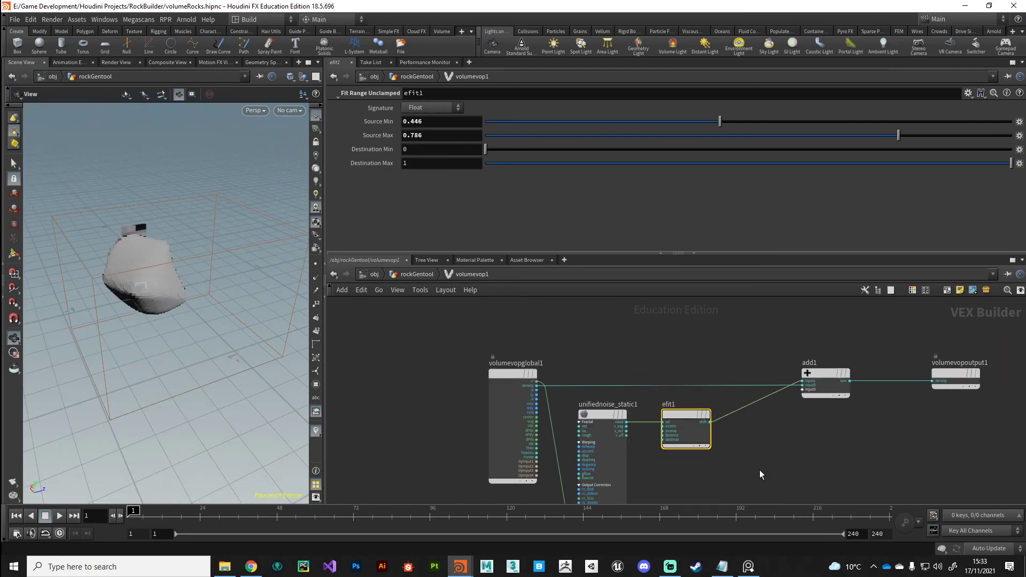